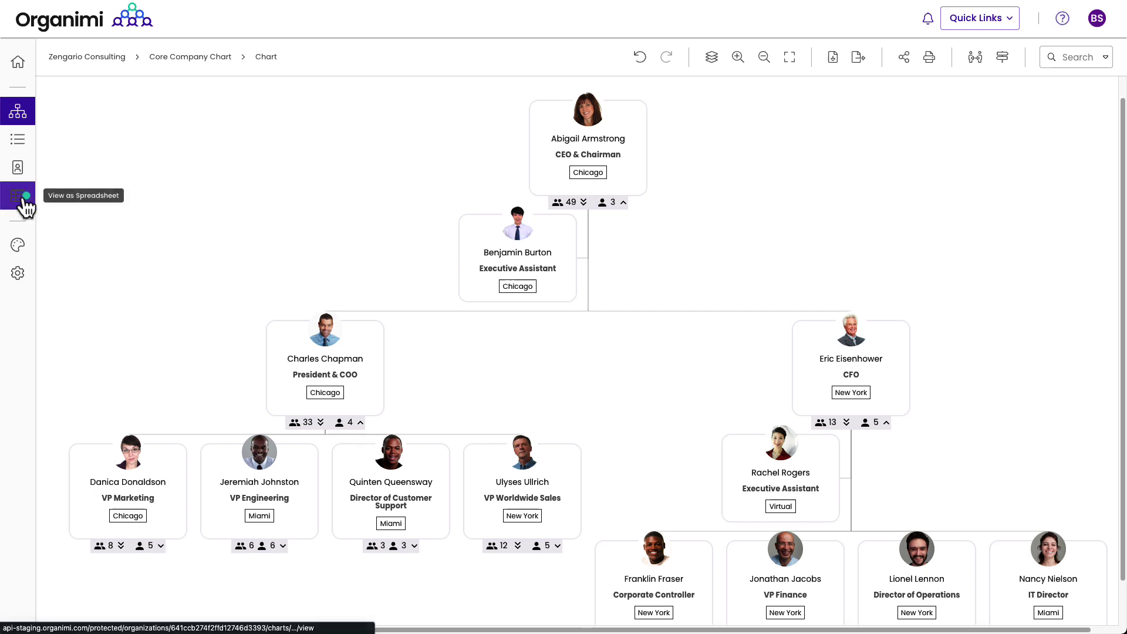
Step: Find the View as Spreadsheet icon in the left sidebar of the Zengario Consulting org chart
mouse_move(25, 200)
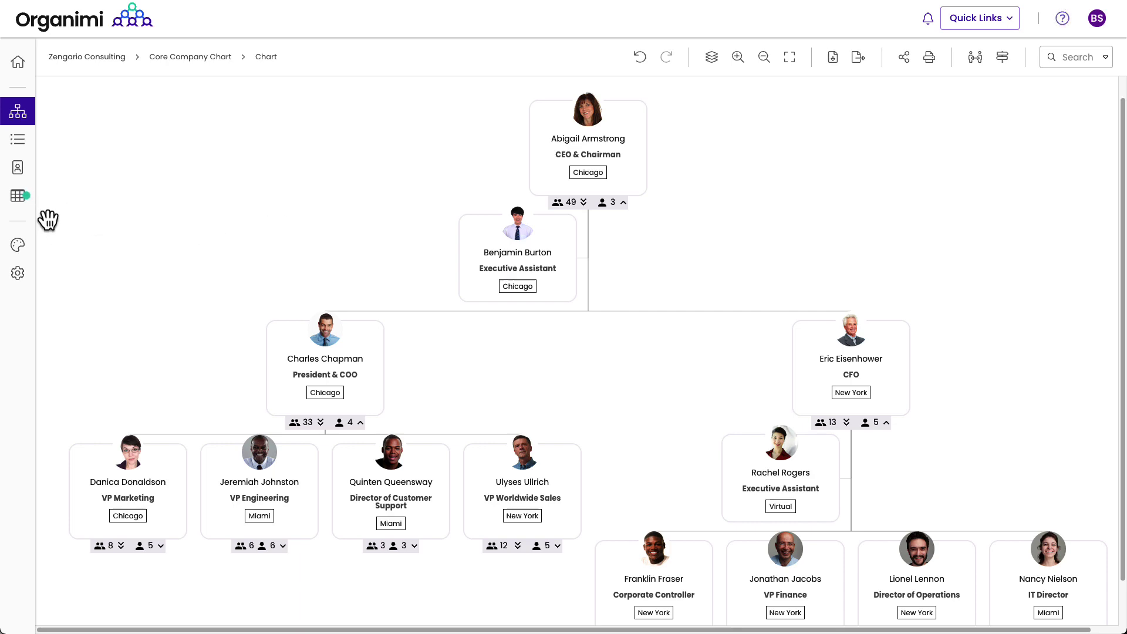
Step: Show the chart as a spreadsheet and rename row 2's job title to 'Executive Assistant Two'
left_click(18, 200)
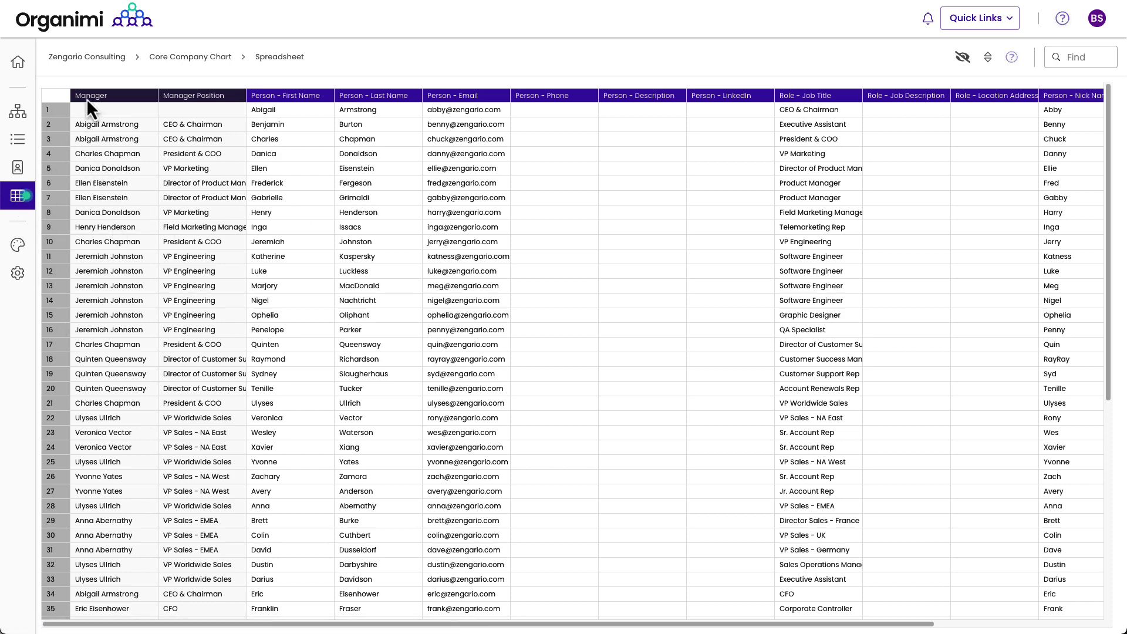
left_click(193, 125)
left_click(813, 128)
double_click(816, 125)
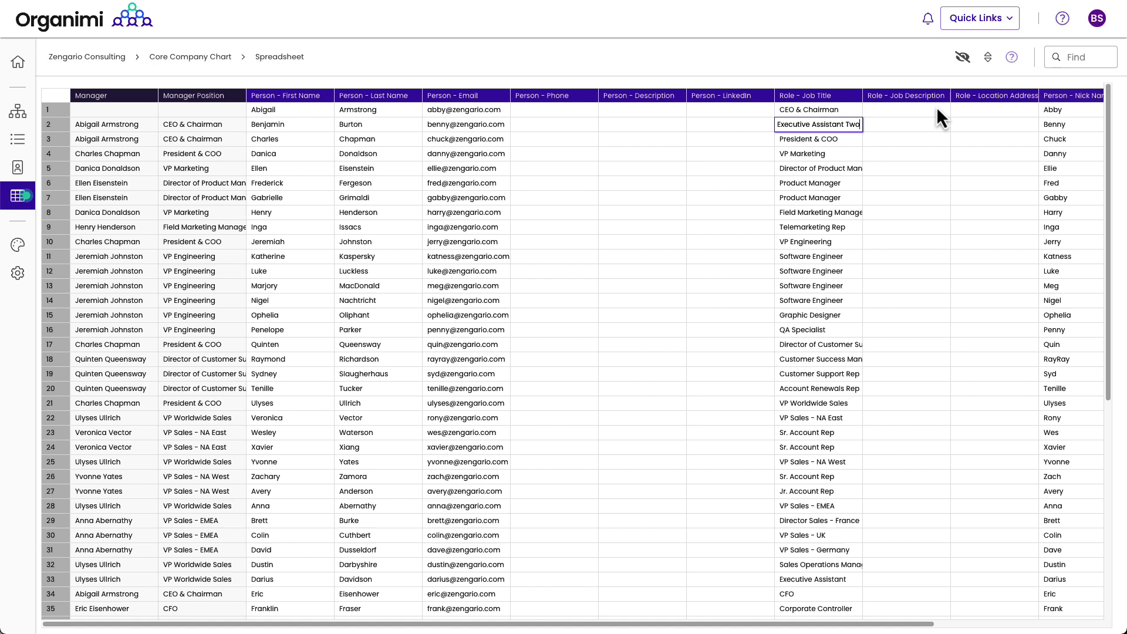
left_click_drag(935, 107, 932, 126)
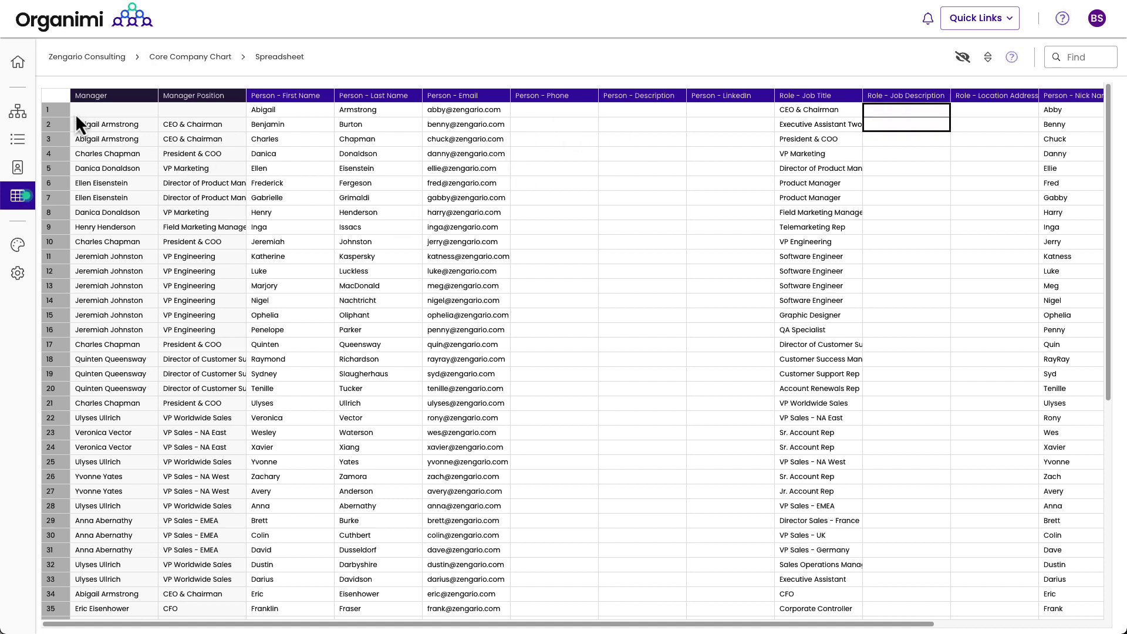
left_click(52, 108)
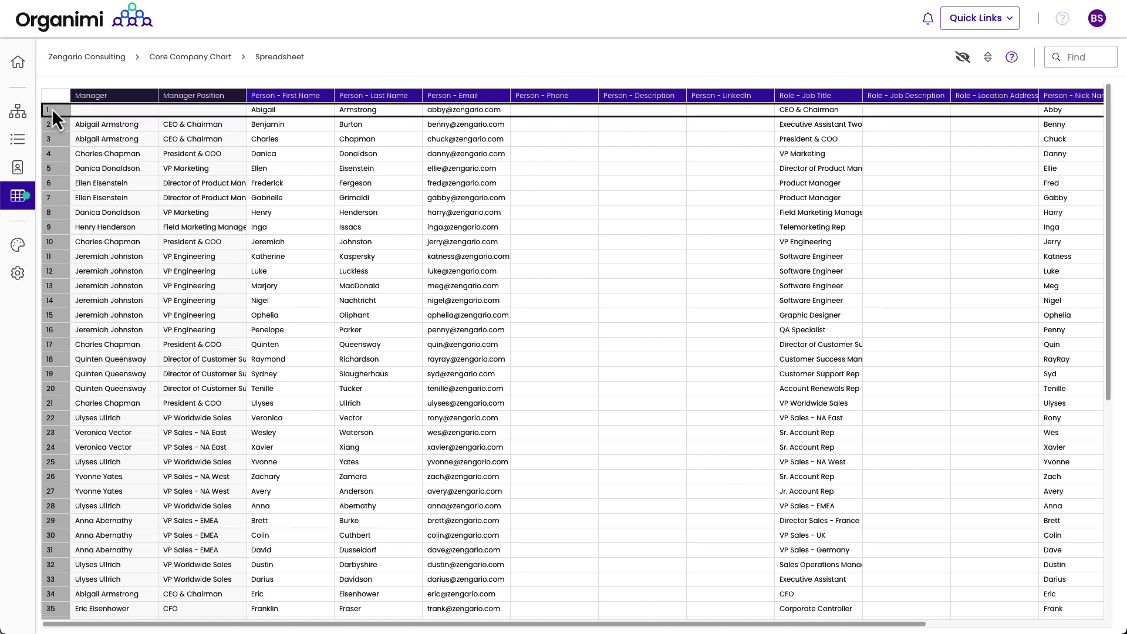
Step: Hide the Phone, Description, LinkedIn, Job Description and Location Address columns
left_click(454, 97)
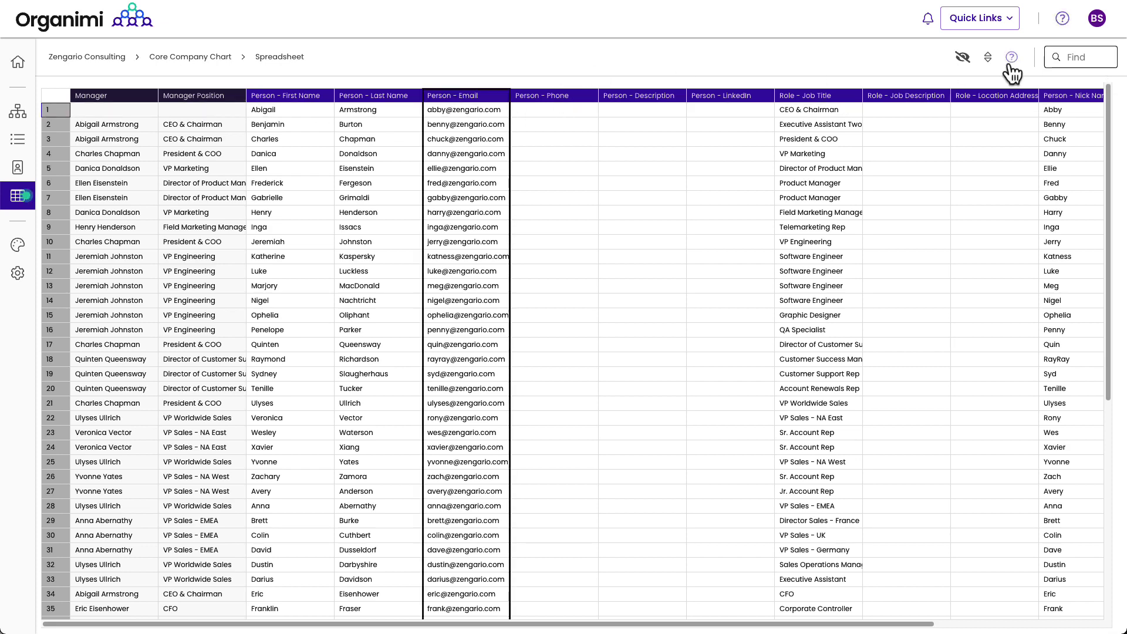
left_click(963, 58)
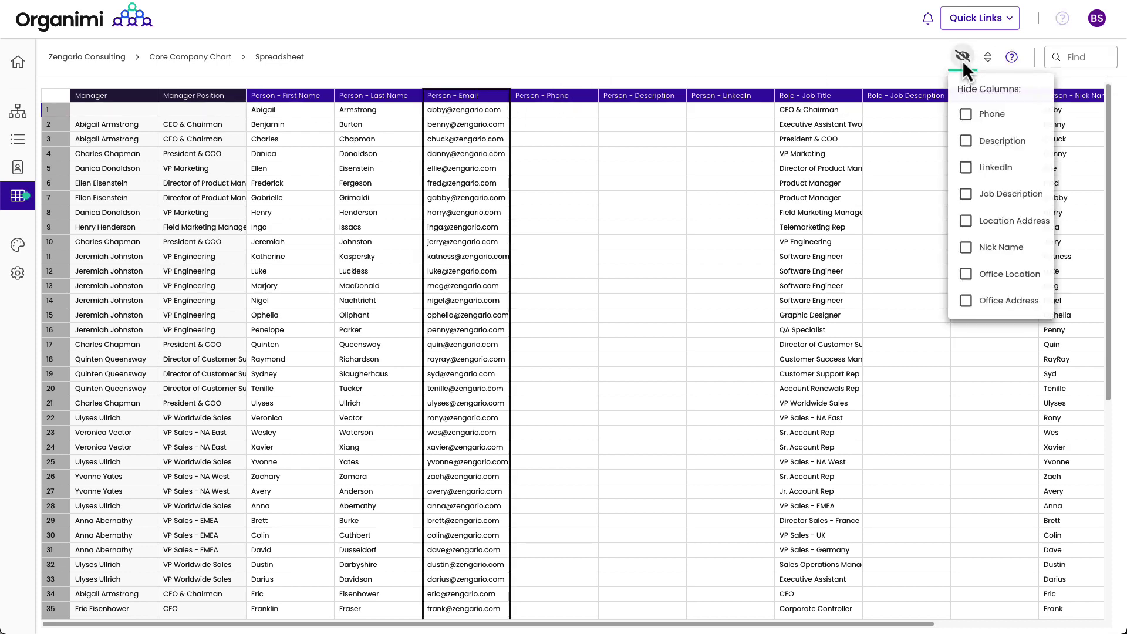
left_click(967, 115)
left_click(967, 141)
left_click(966, 169)
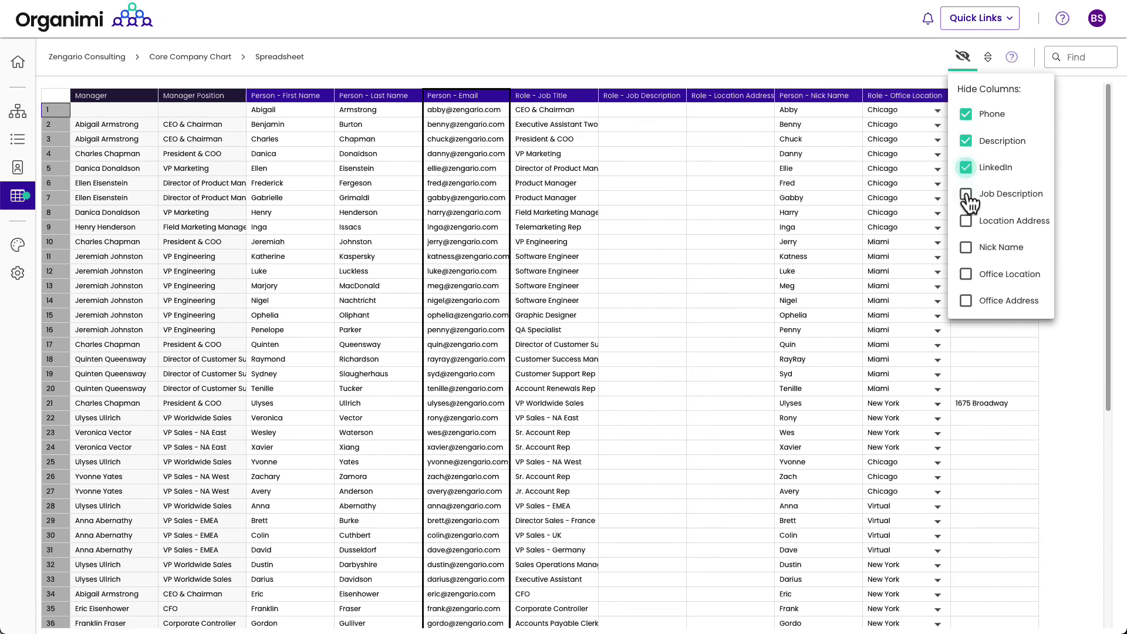
left_click(966, 195)
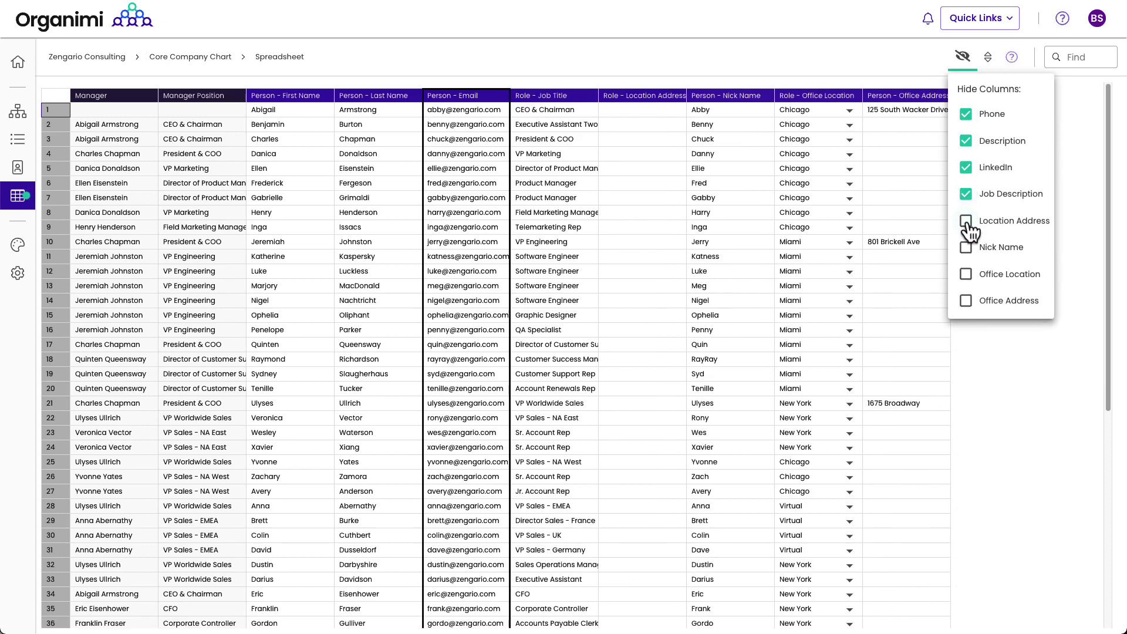
left_click(964, 222)
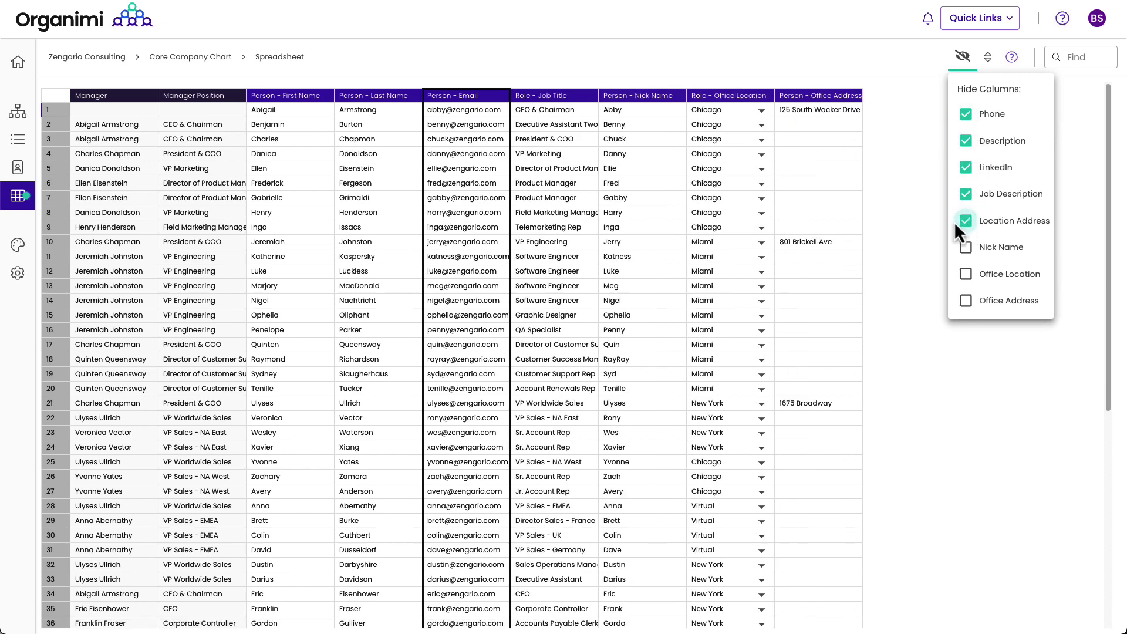
left_click(802, 59)
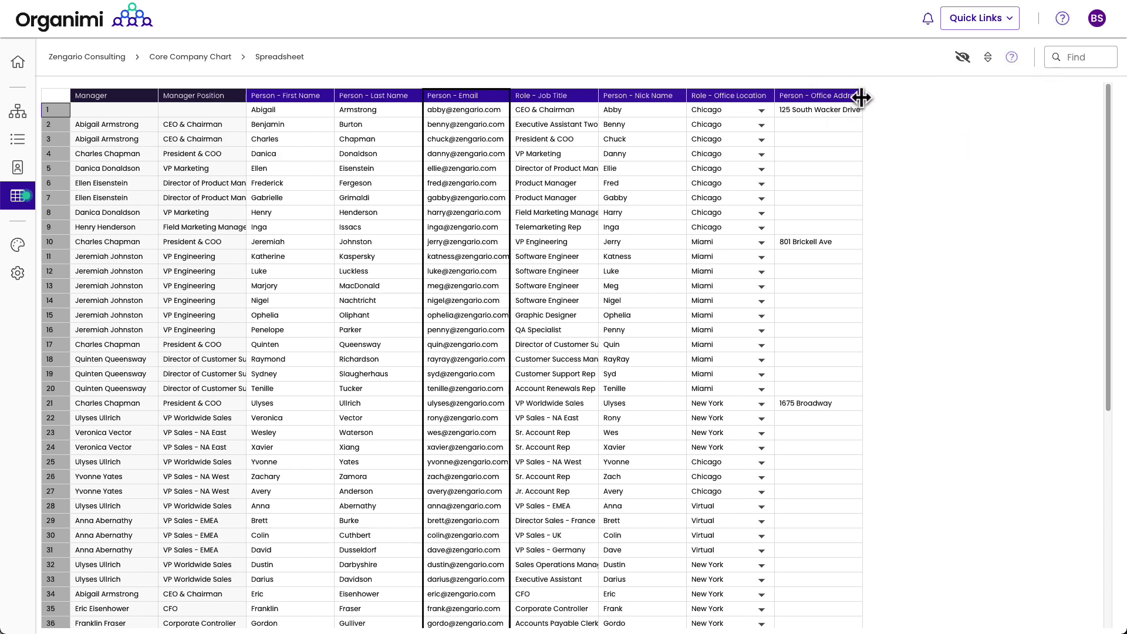
Step: Widen the Office Address, Email and Job Title columns
left_click_drag(862, 98, 898, 96)
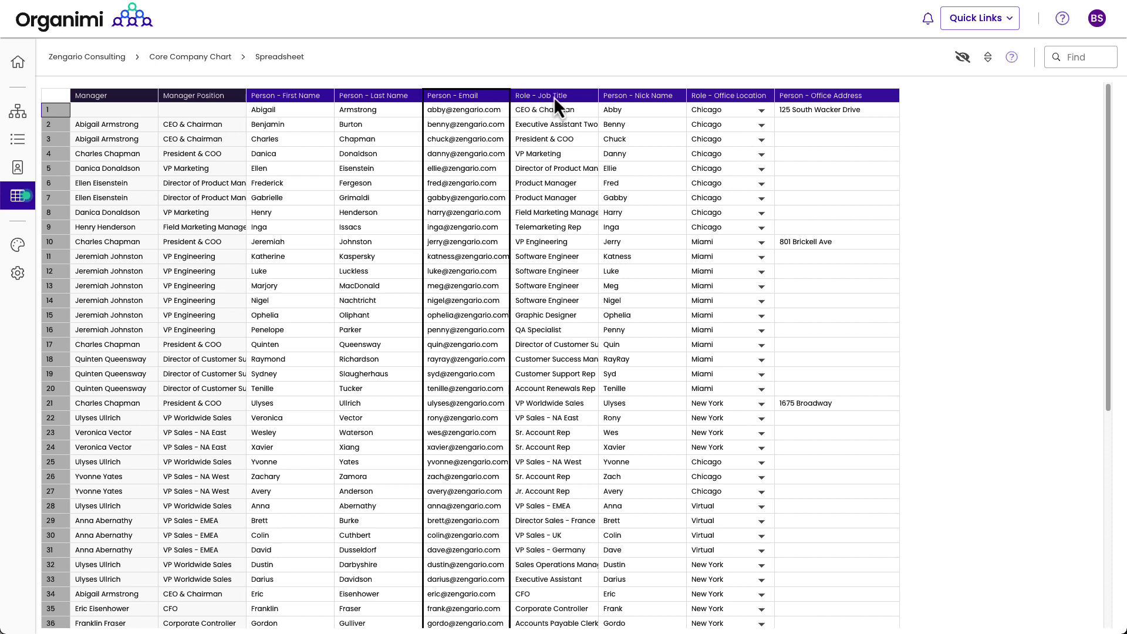
left_click_drag(554, 97, 554, 97)
left_click_drag(643, 97, 666, 97)
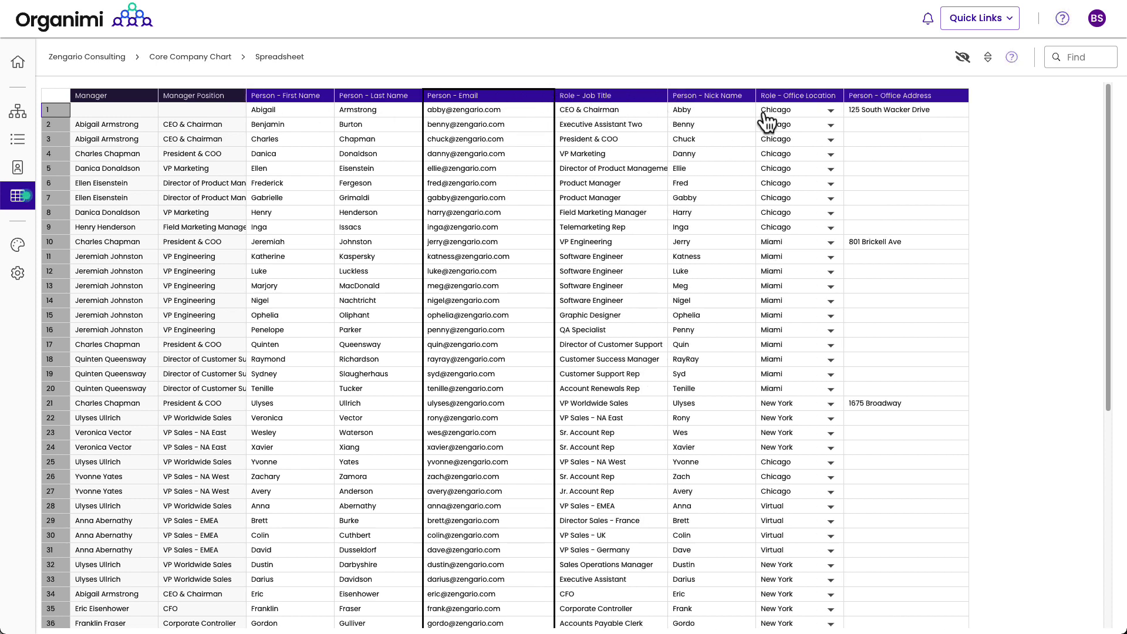
left_click(830, 125)
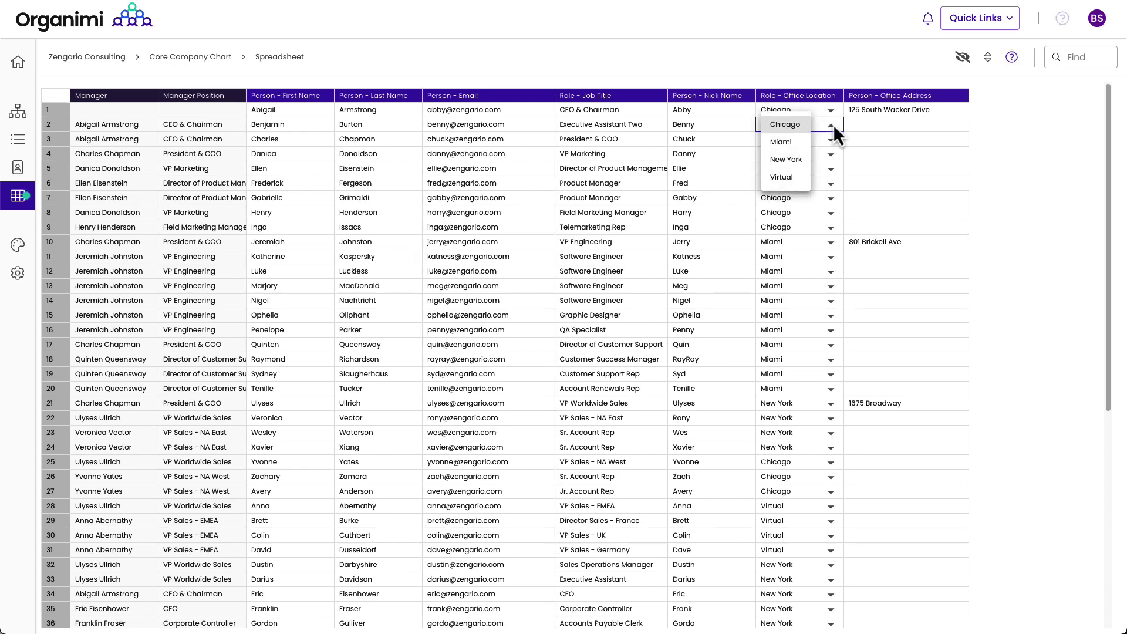
left_click(790, 144)
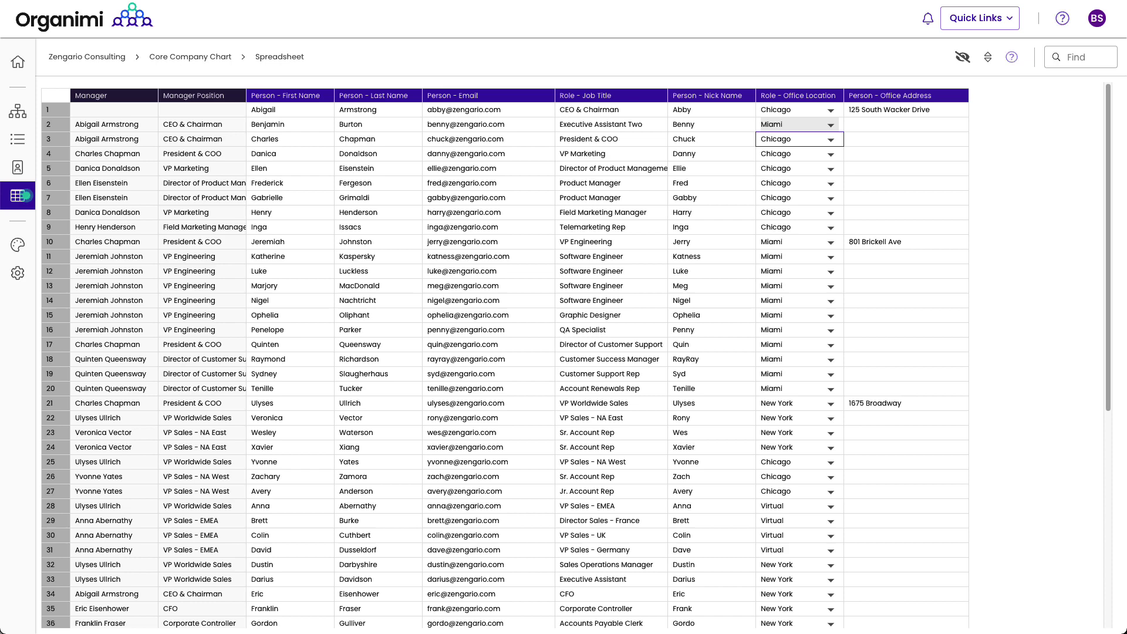
left_click(34, 116)
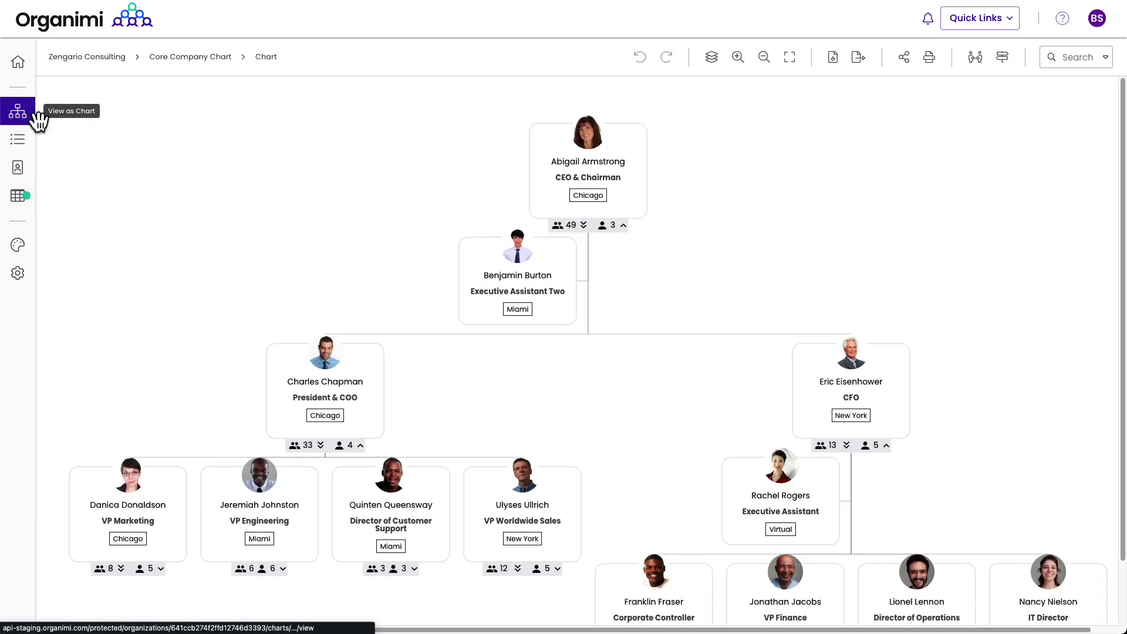
left_click(508, 311)
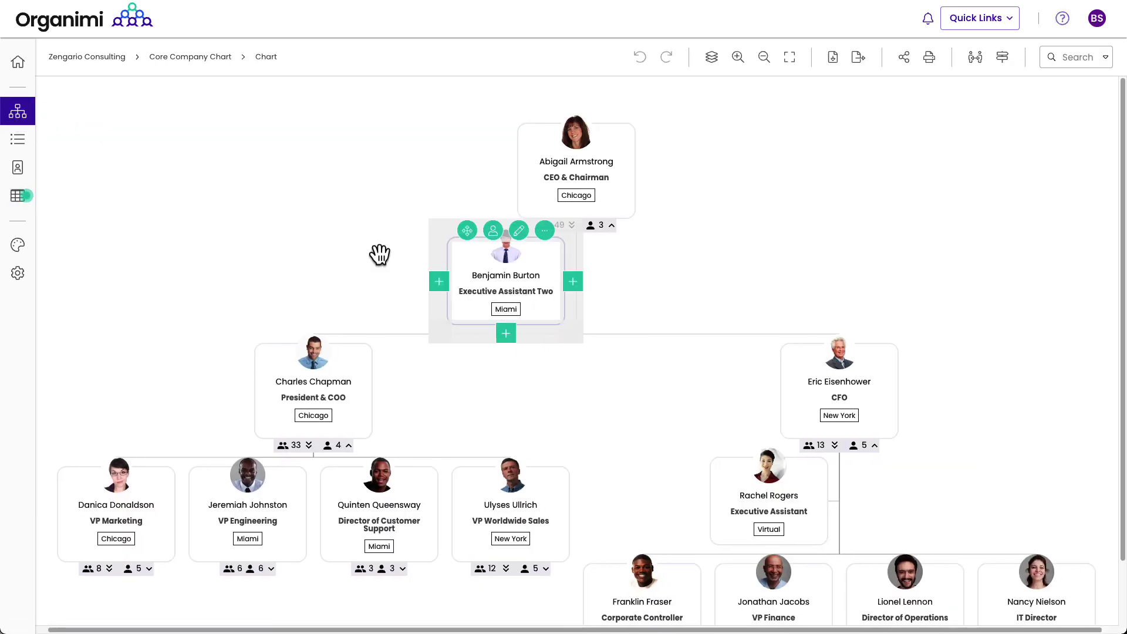
left_click(18, 197)
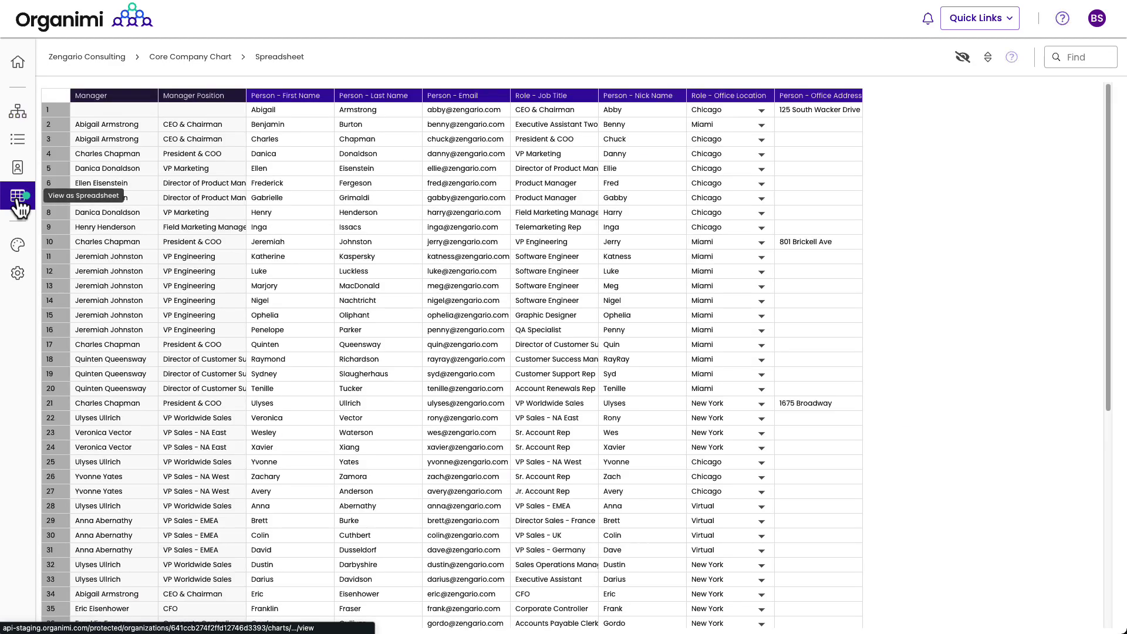
left_click(757, 126)
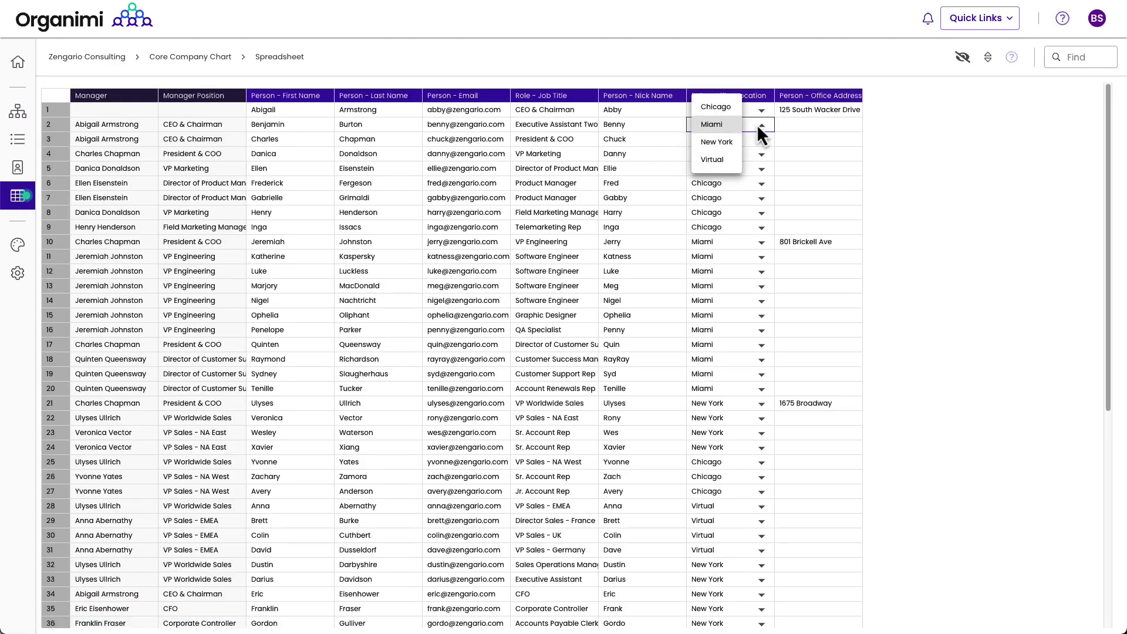
left_click(755, 108)
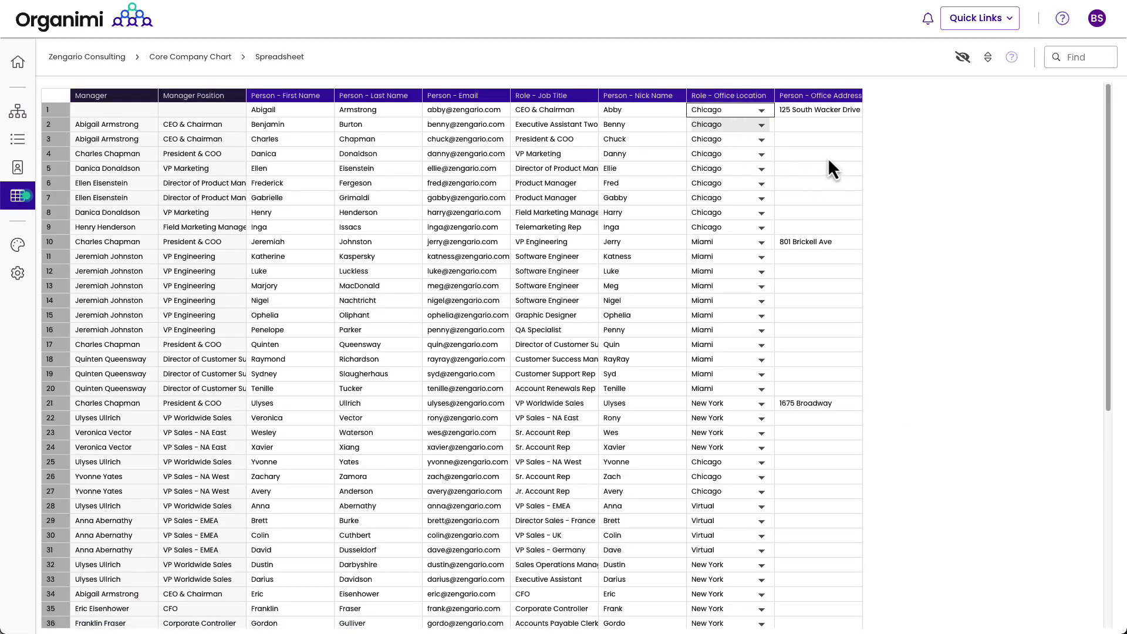
left_click(816, 112)
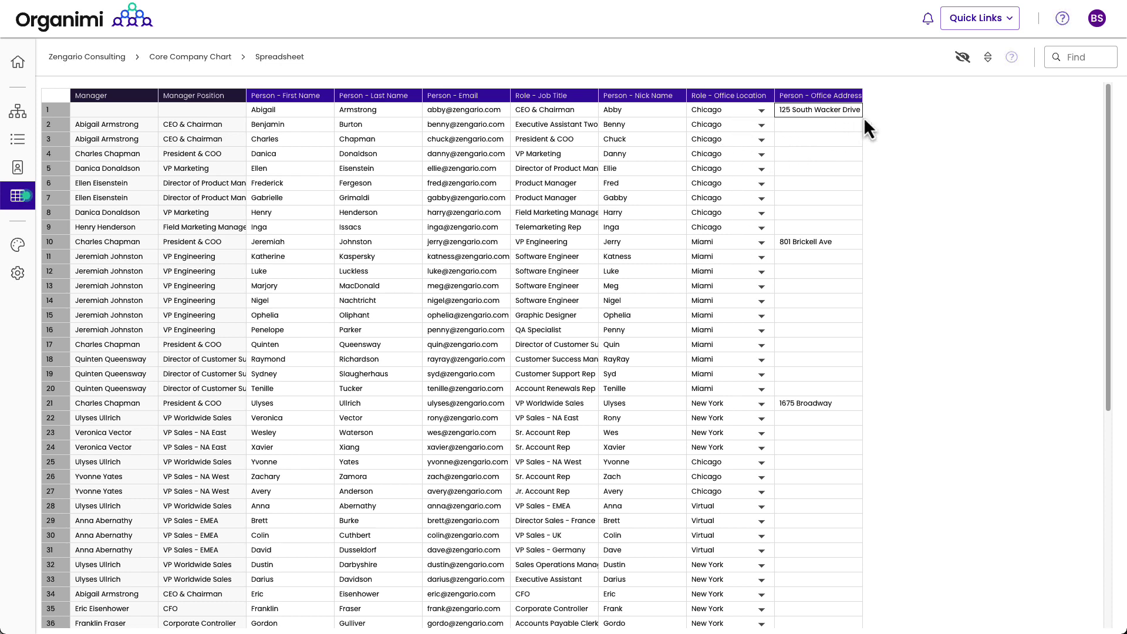
Step: Fill 125 South Wacker Drive down to row 9, 801 Brickell Ave to row 20, and select 1675 Broadway in row 21
left_click_drag(863, 118, 854, 230)
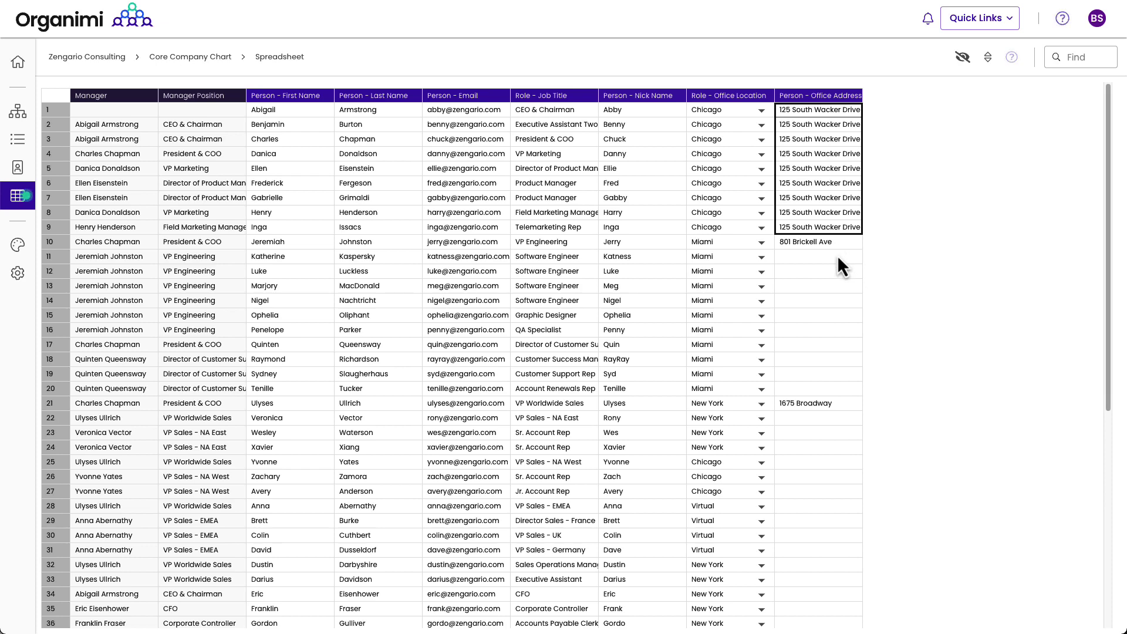
left_click(837, 255)
left_click(851, 245)
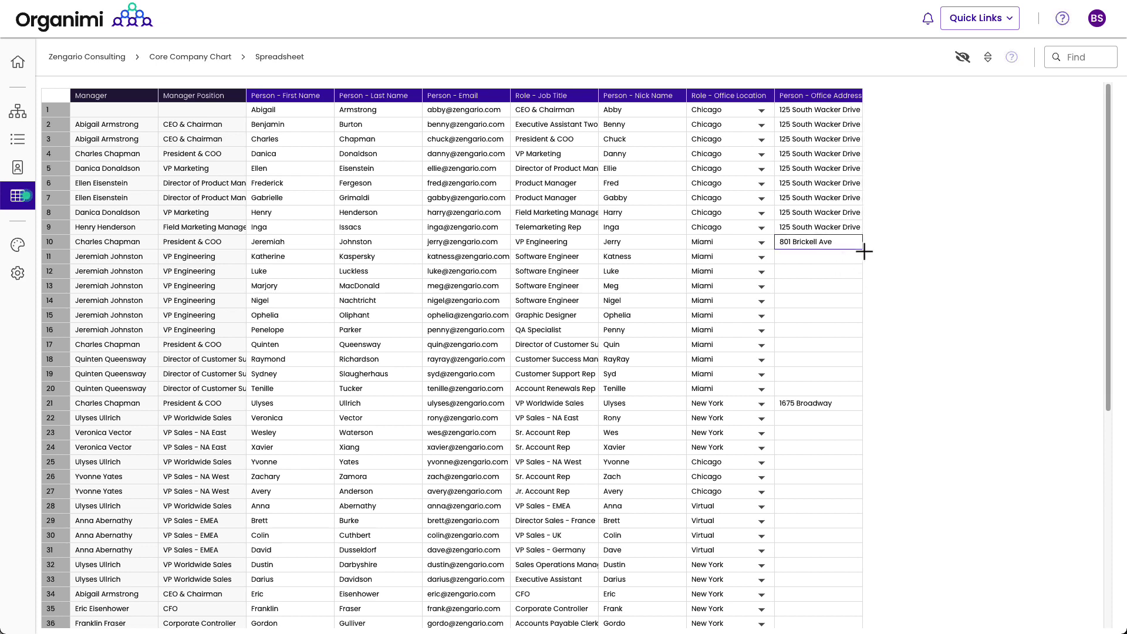
left_click_drag(863, 249, 861, 446)
left_click(845, 408)
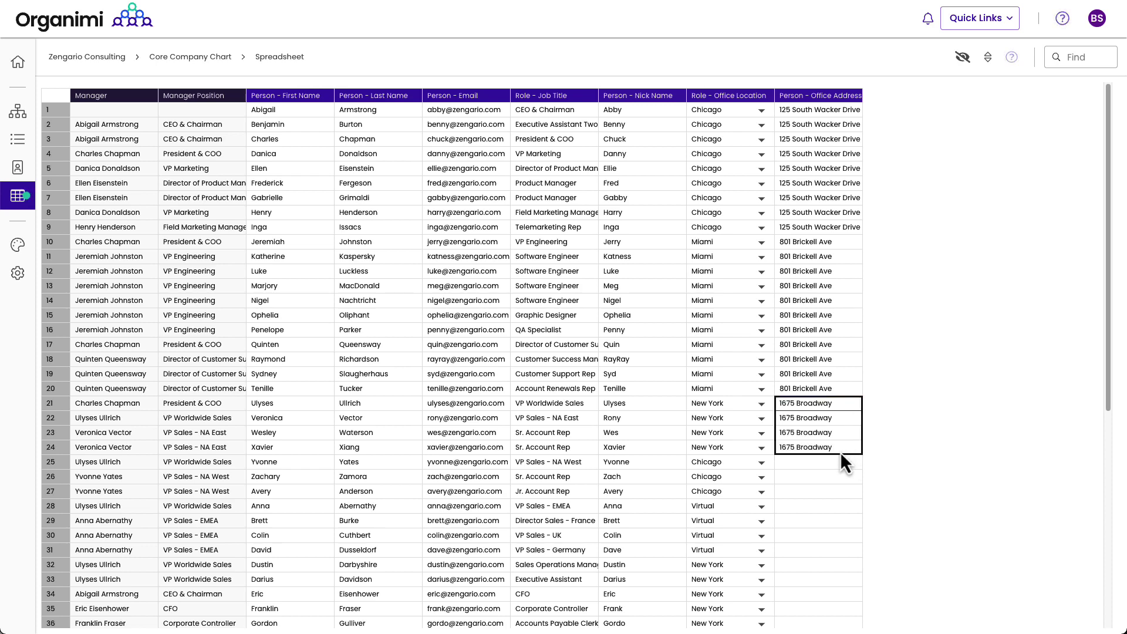
scroll(824, 481, "down", 3)
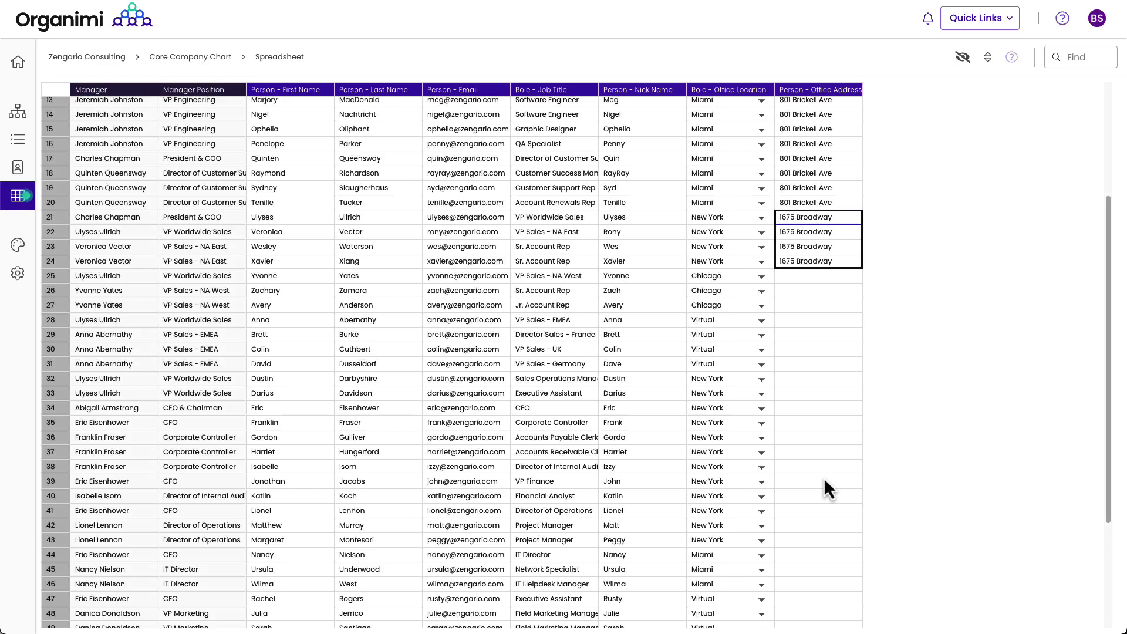
scroll(823, 477, "up", 3)
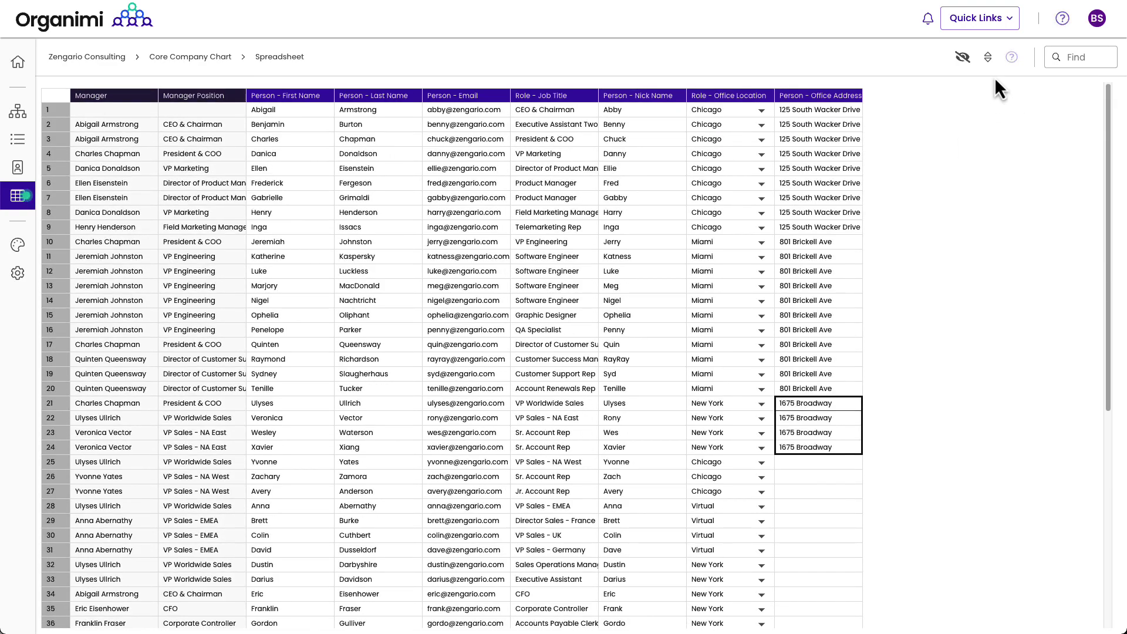
Step: Sort the spreadsheet by Office Location in ascending order
left_click(989, 59)
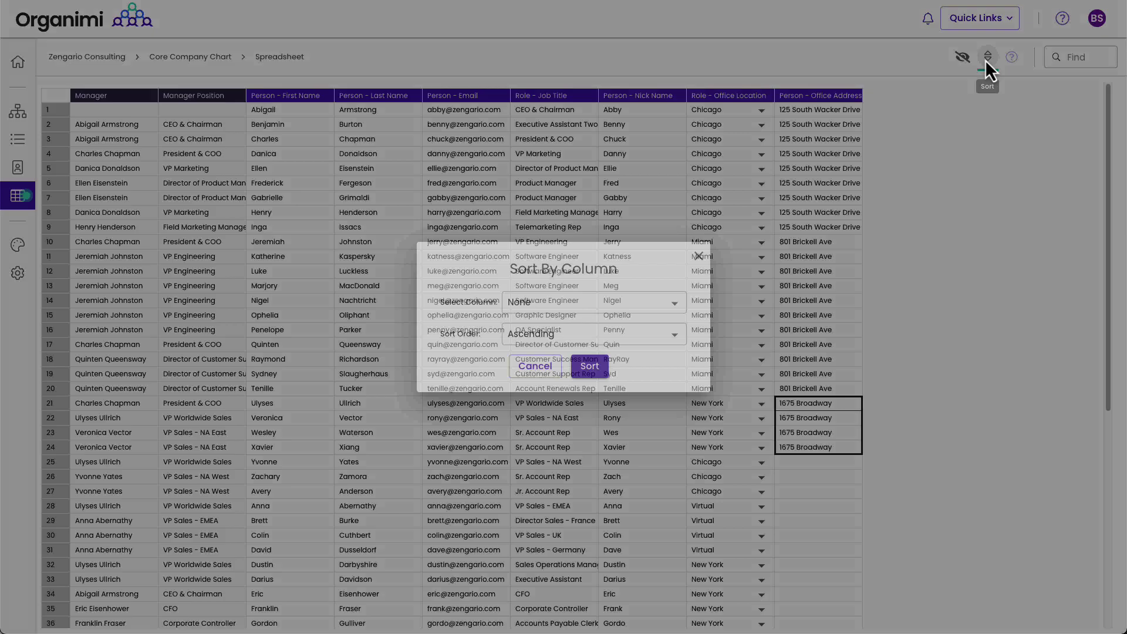
left_click(643, 307)
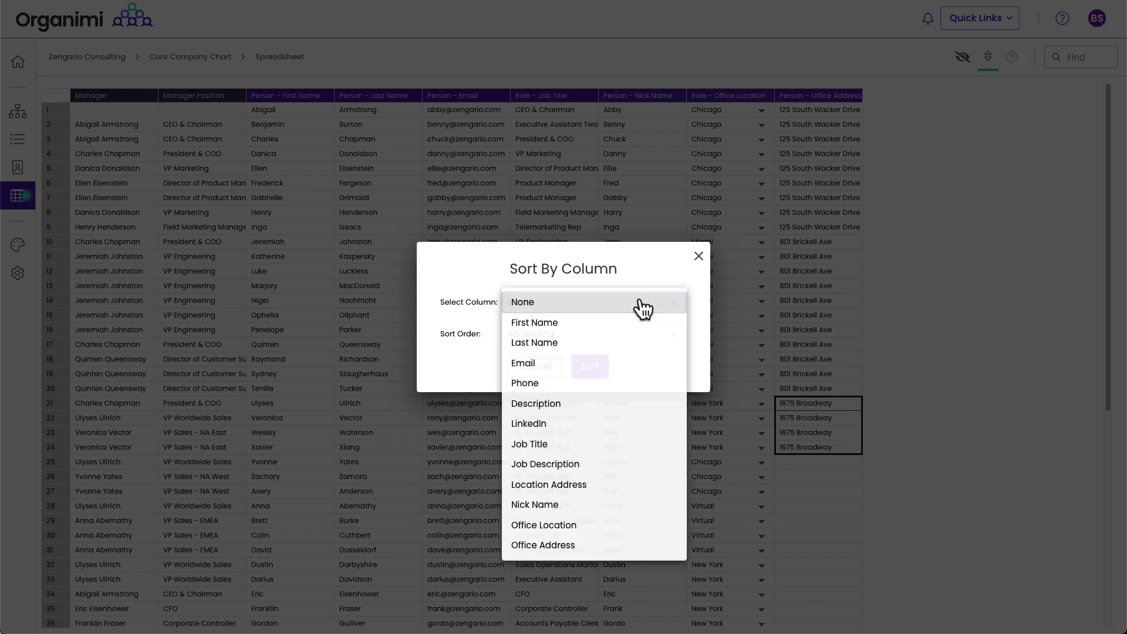
left_click(585, 528)
left_click(589, 365)
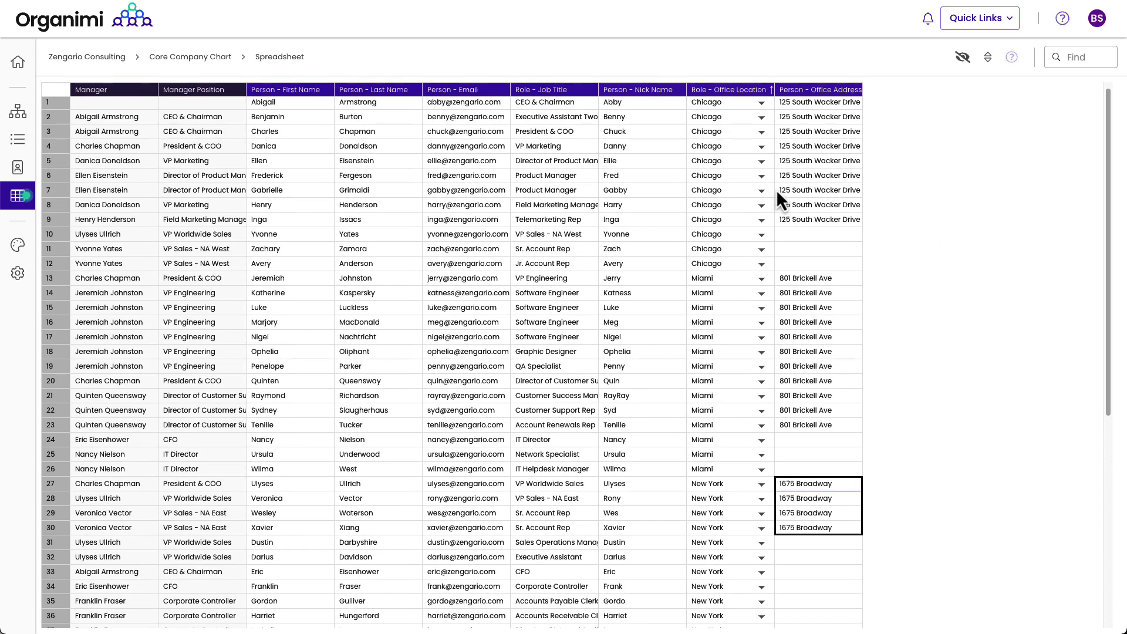
Step: Fill the Chicago address to row 12, 801 Brickell Ave to row 26, and 1675 Broadway to row 42
left_click_drag(857, 219, 858, 264)
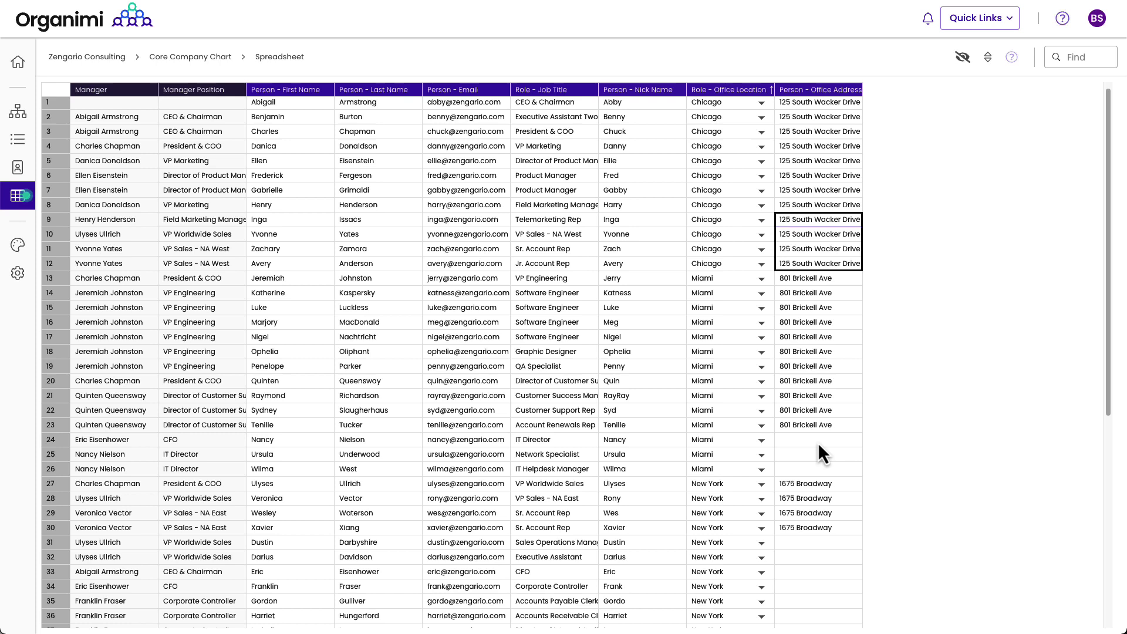
left_click(819, 440)
left_click(834, 428)
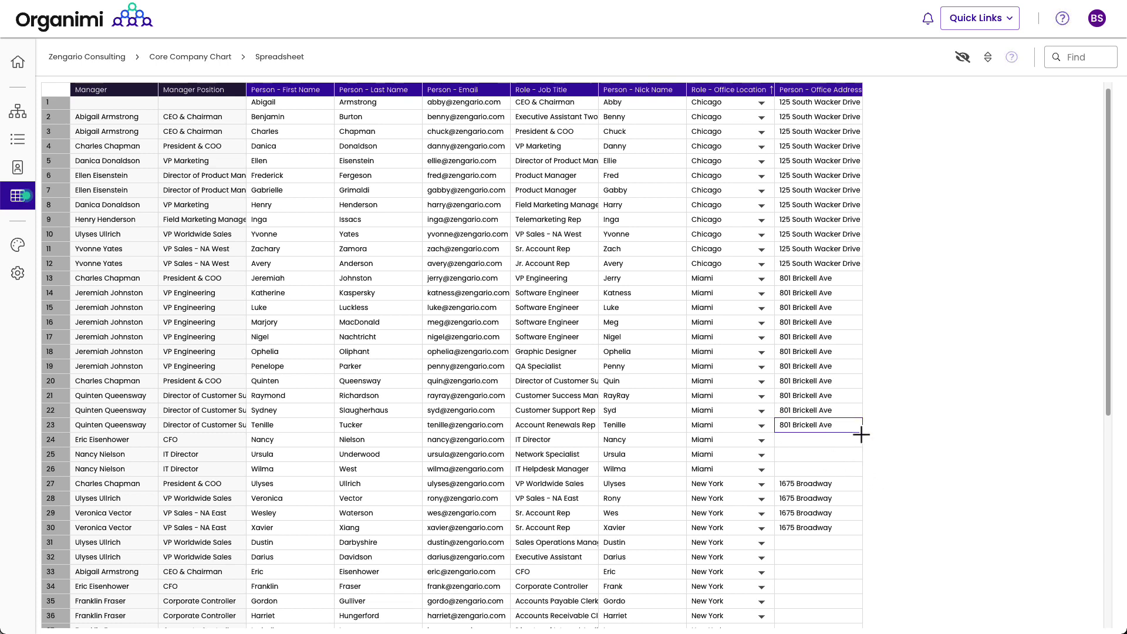
left_click_drag(863, 432, 863, 469)
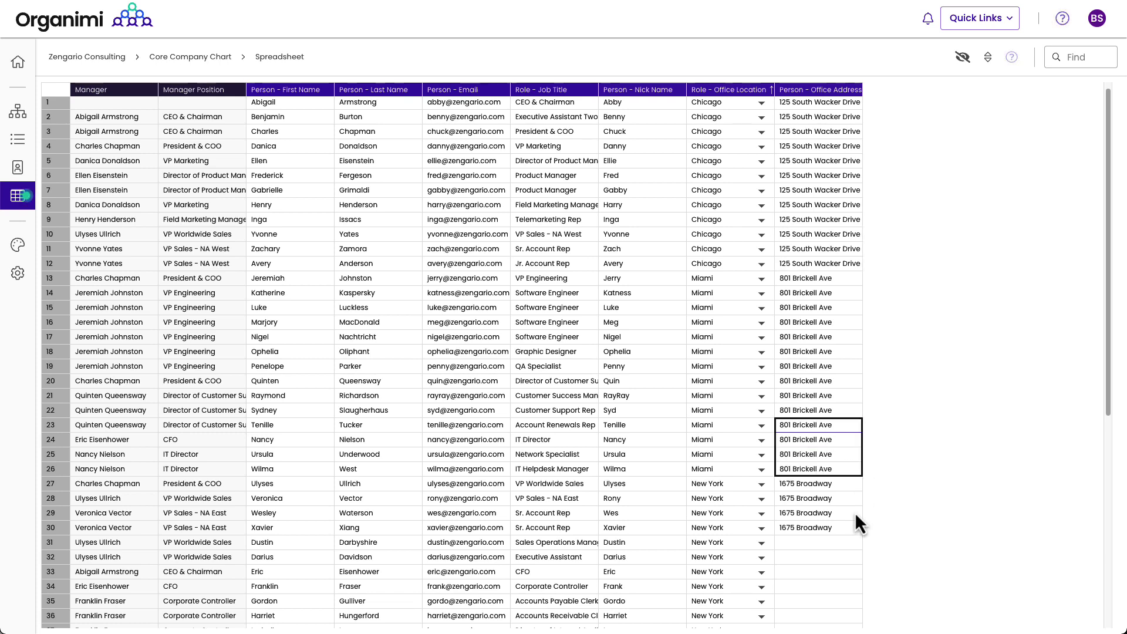
scroll(855, 512, "down", 4)
scroll(855, 512, "down", 2)
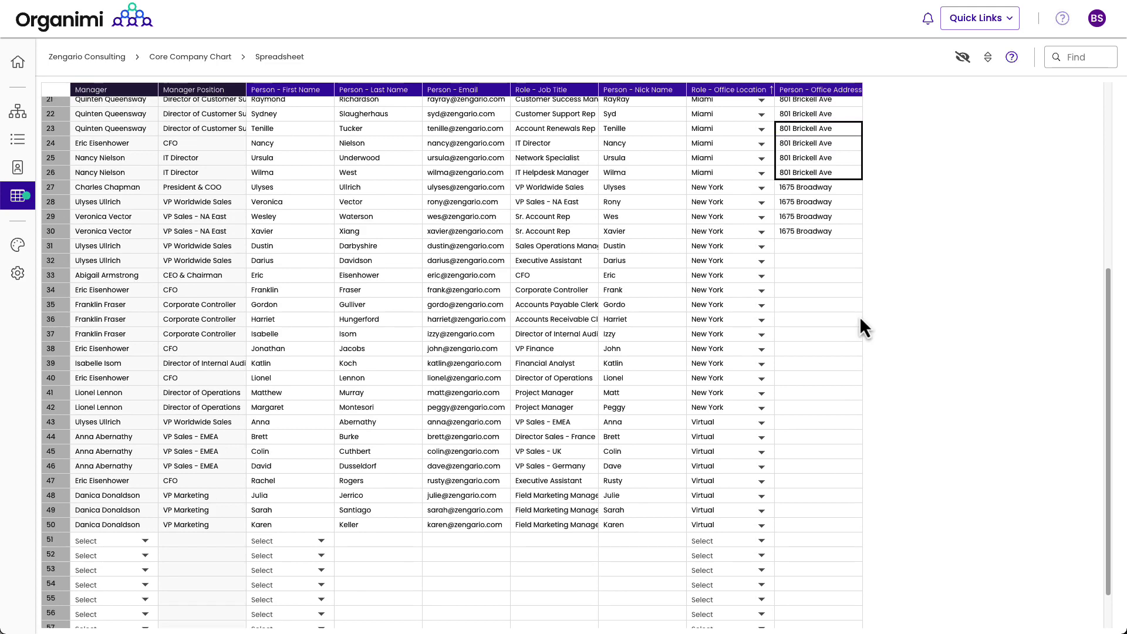
left_click(847, 230)
left_click_drag(862, 239, 853, 401)
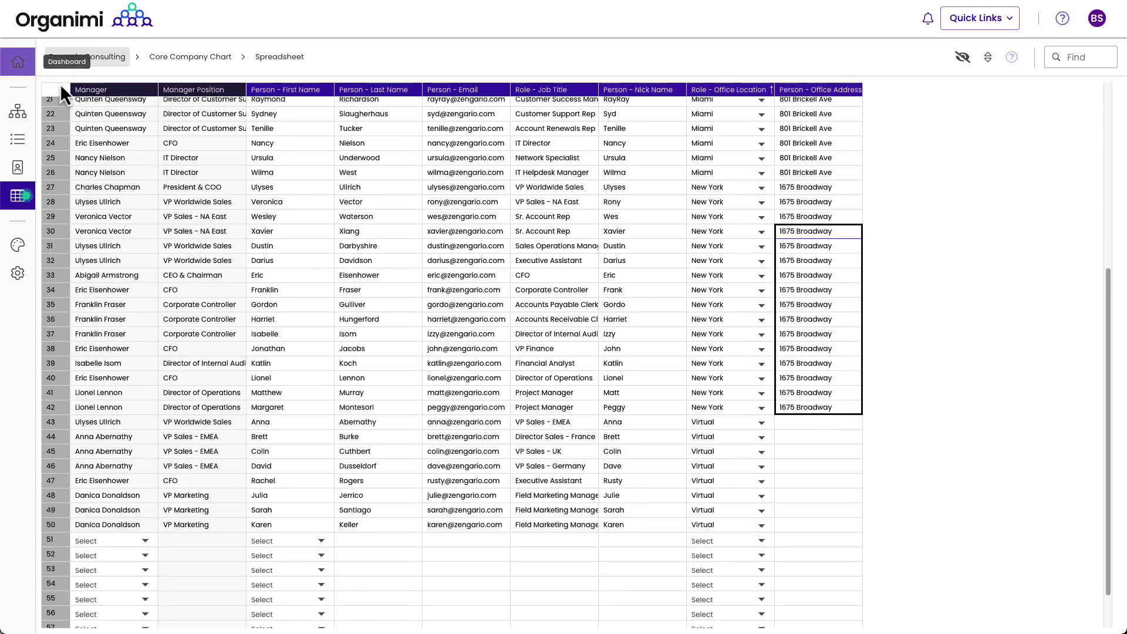
Step: Change row 13's address to 1221 Brickell Ave and fill it down through row 26
left_click(18, 117)
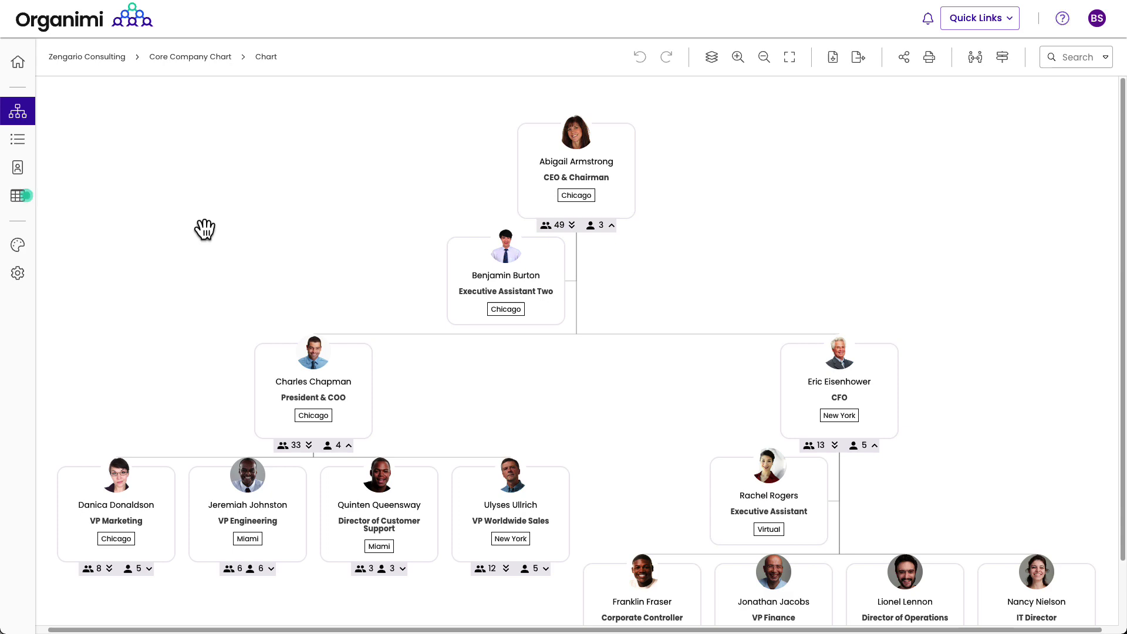
left_click(18, 200)
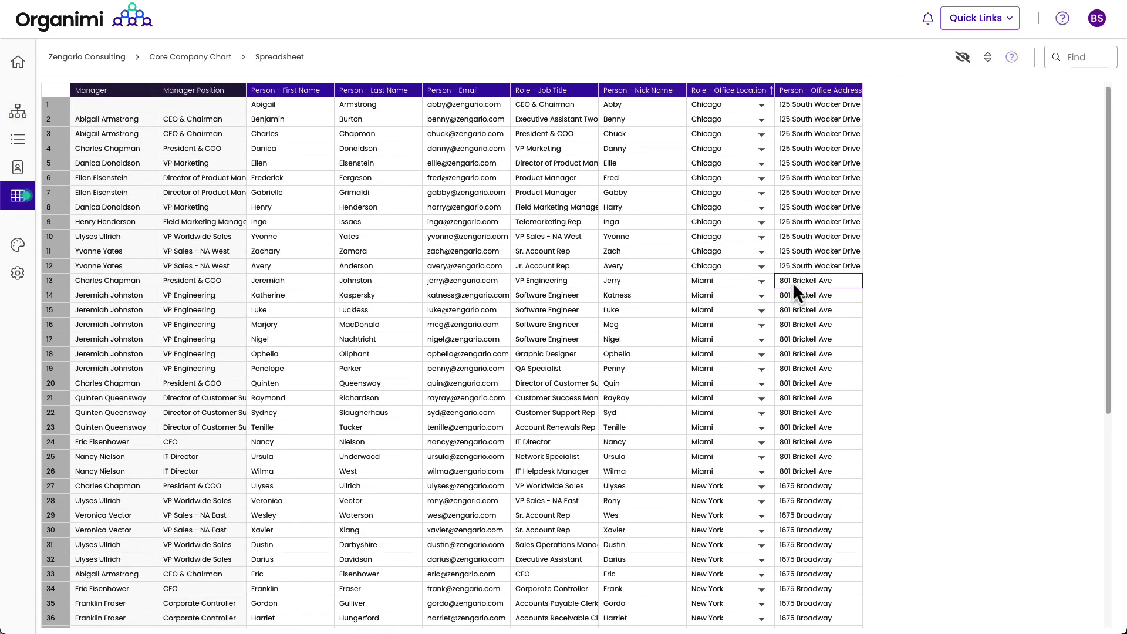
left_click(793, 282)
key("BackSpace")
key("BackSpace")
key("BackSpace")
key("BackSpace")
type("1221")
left_click(791, 301)
left_click(799, 283)
left_click_drag(863, 288, 841, 470)
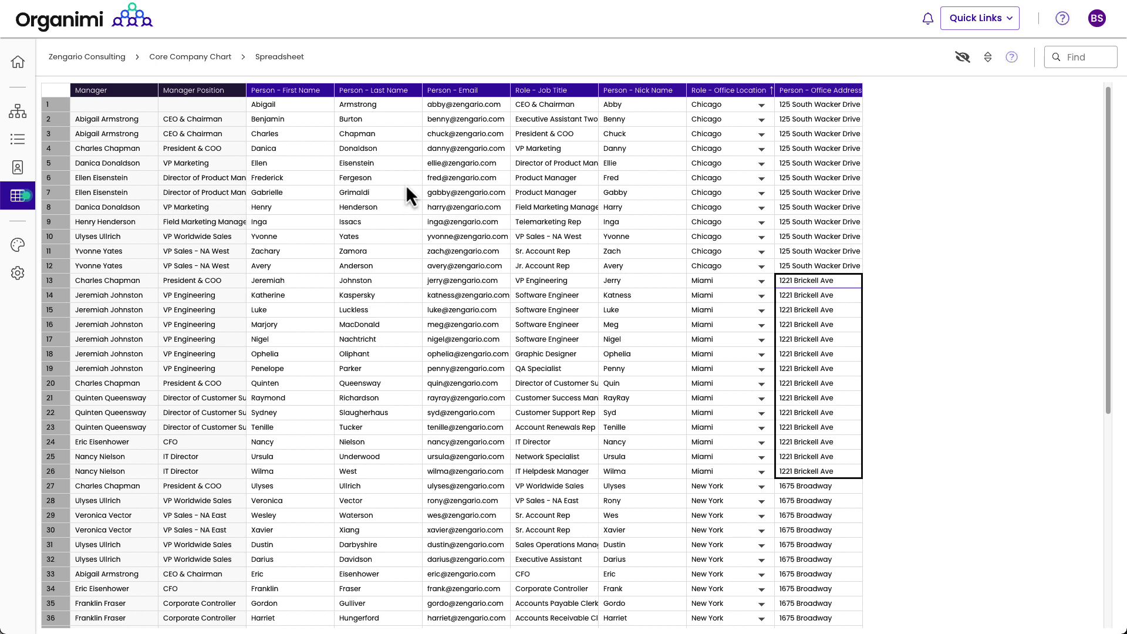
Step: Open the spreadsheet Help and scroll through its editing tips and keyboard shortcuts
left_click(1012, 57)
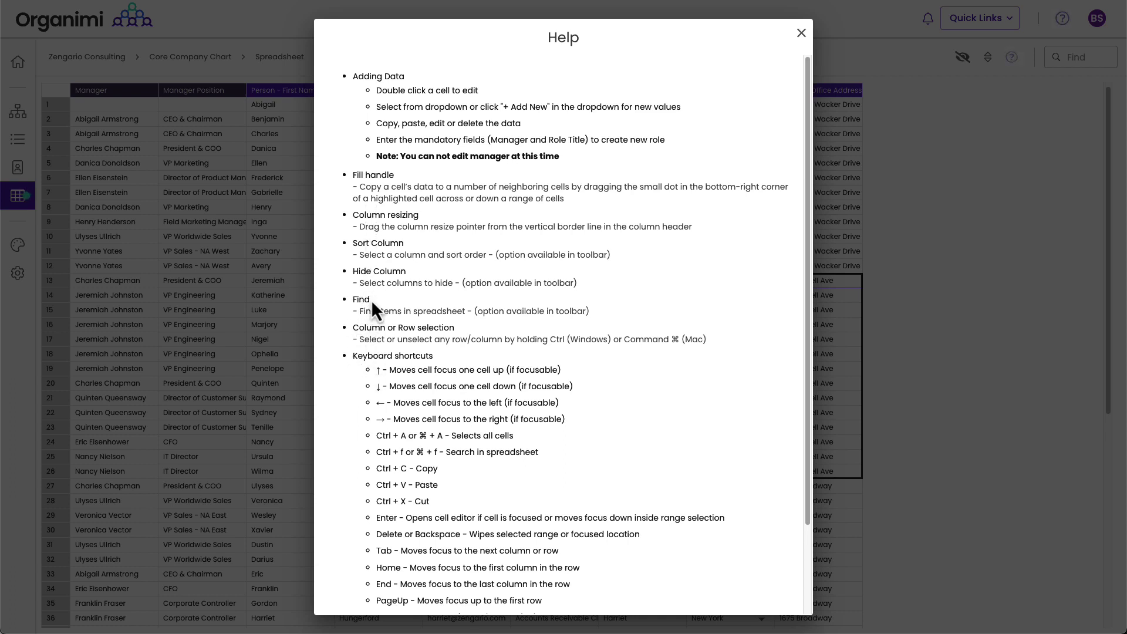
scroll(416, 353, "down", 3)
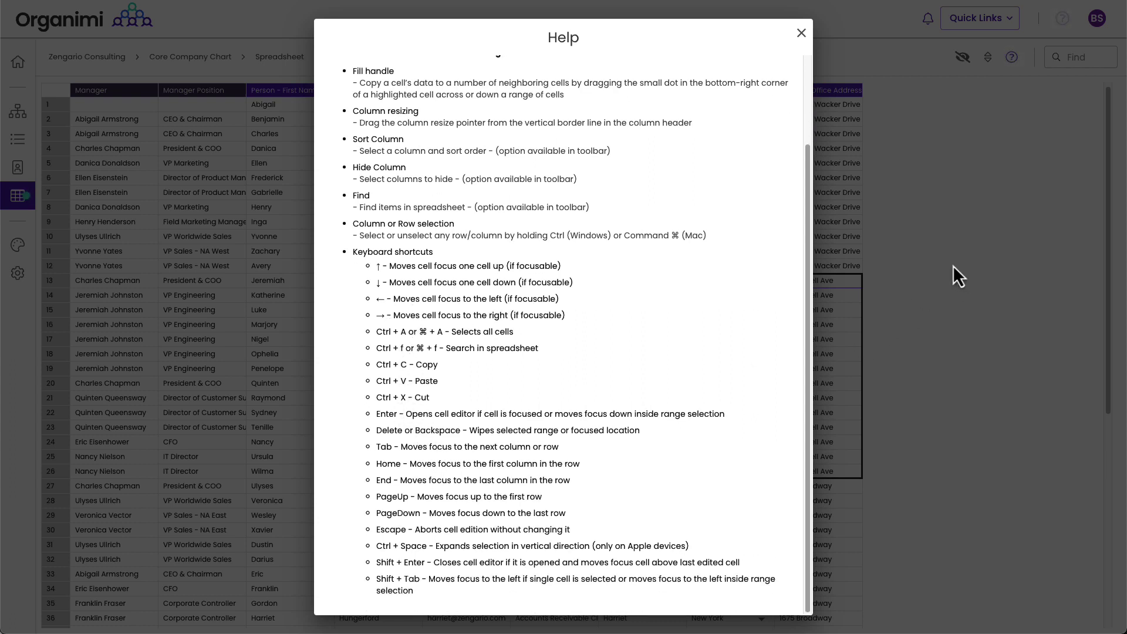
Step: Close the Help and search the spreadsheet for 'me', stepping through three matches
left_click(802, 34)
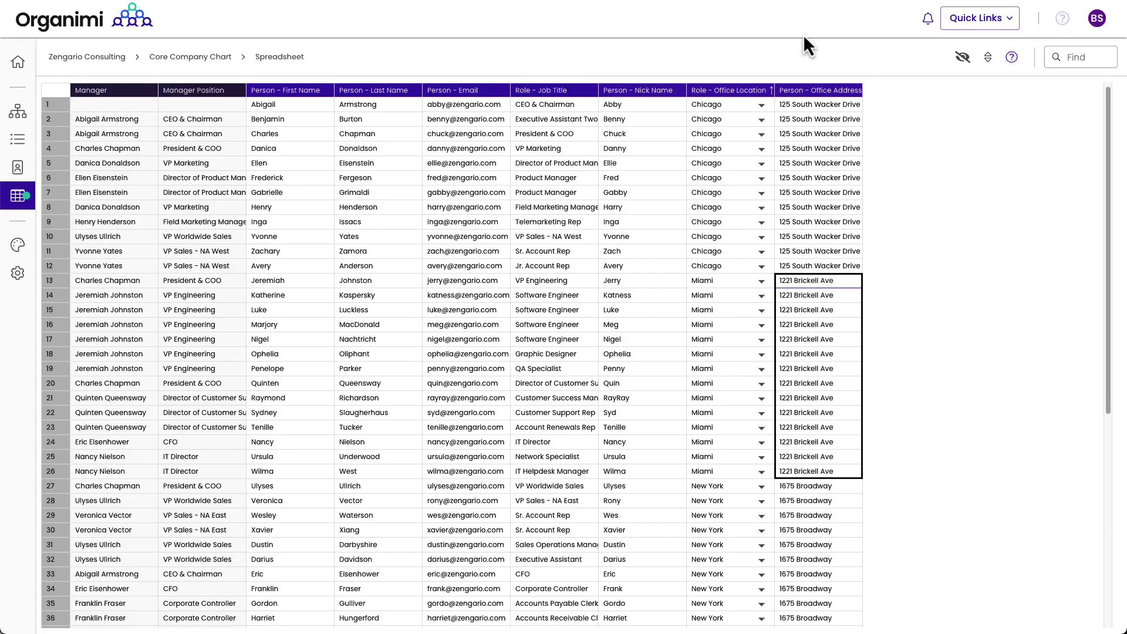
left_click(1064, 60)
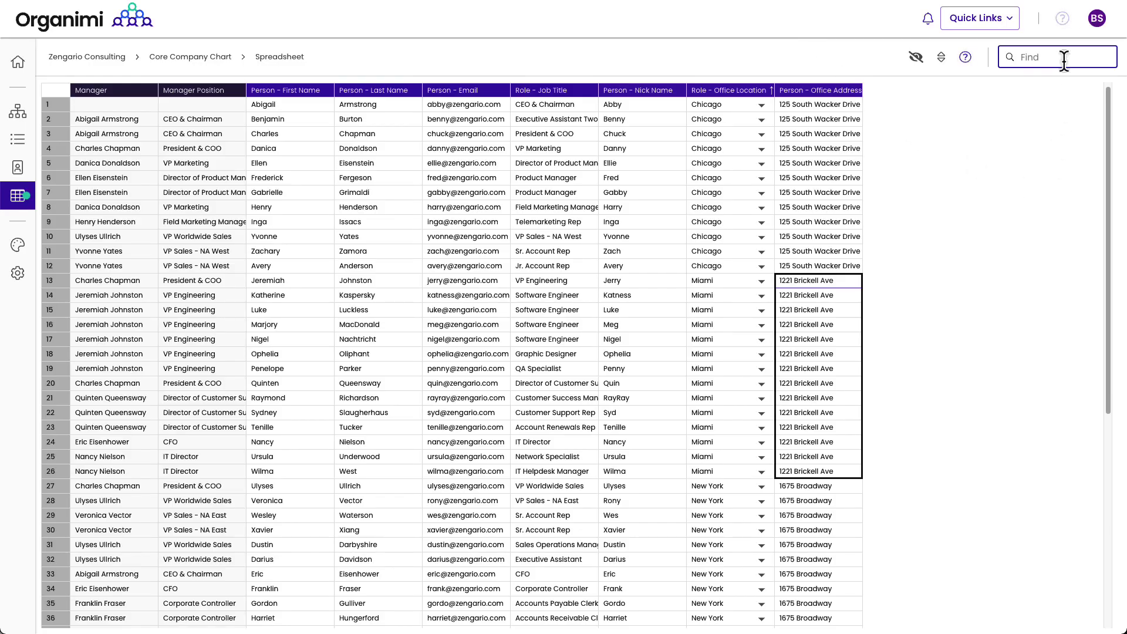
type("me")
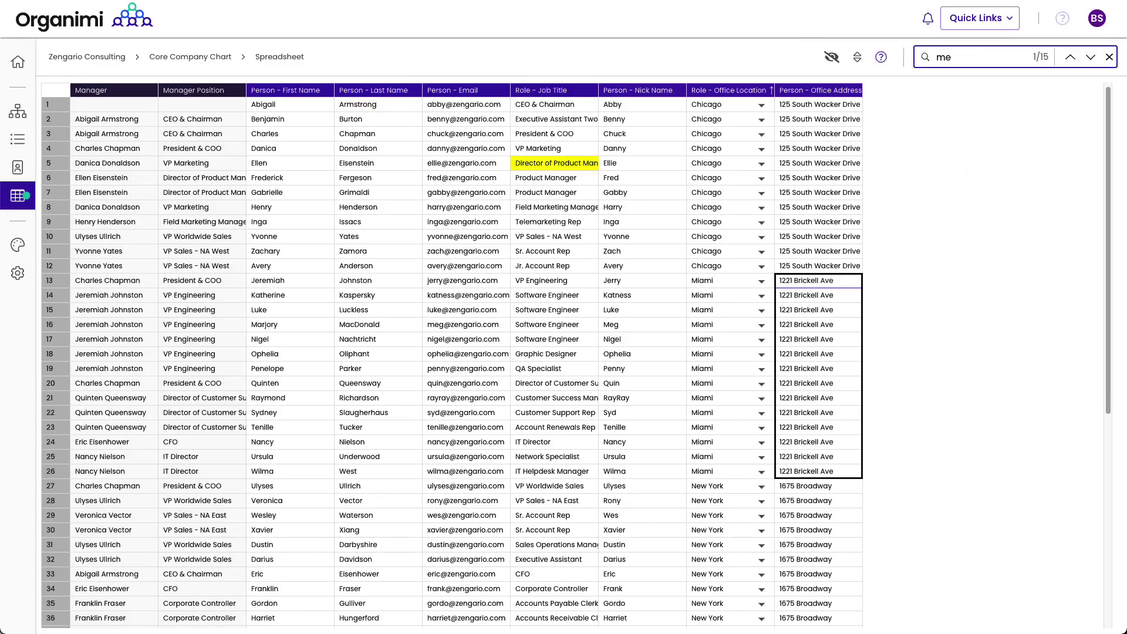
left_click(1091, 57)
left_click(1090, 57)
left_click(1090, 57)
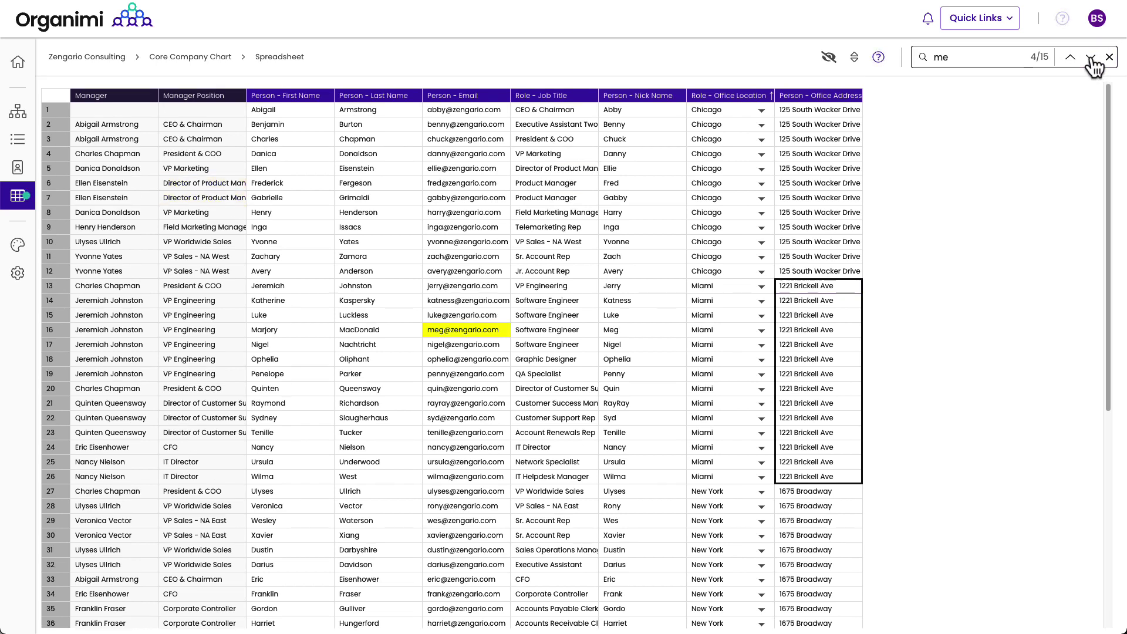
Step: Replace the search term with 'product' and step through all five matches
double_click(914, 57)
type("product")
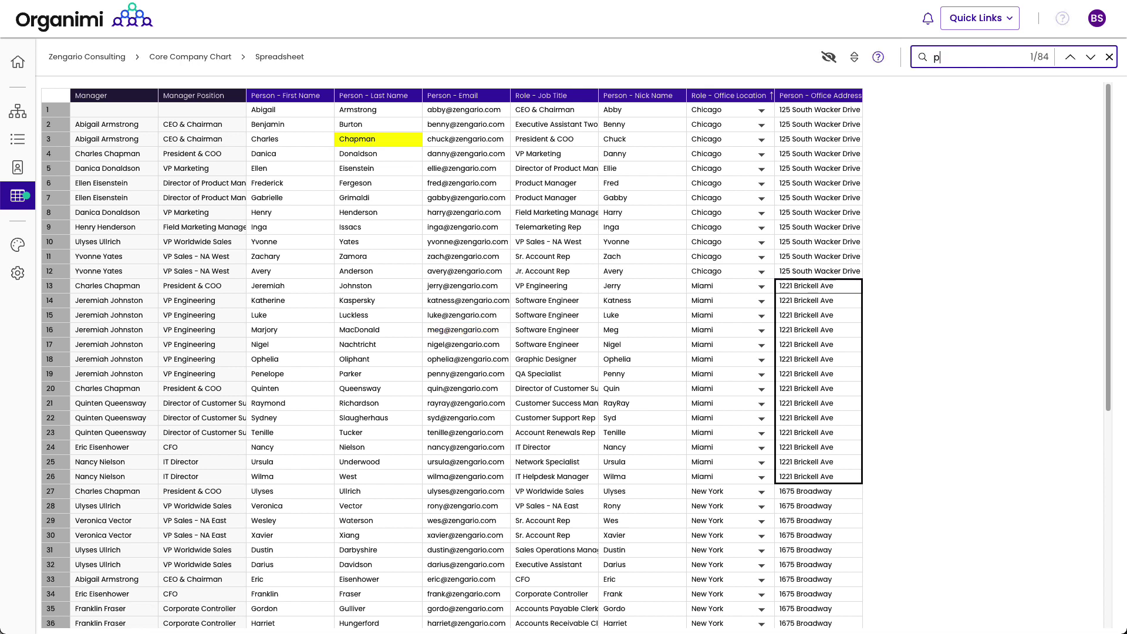
left_click(1090, 57)
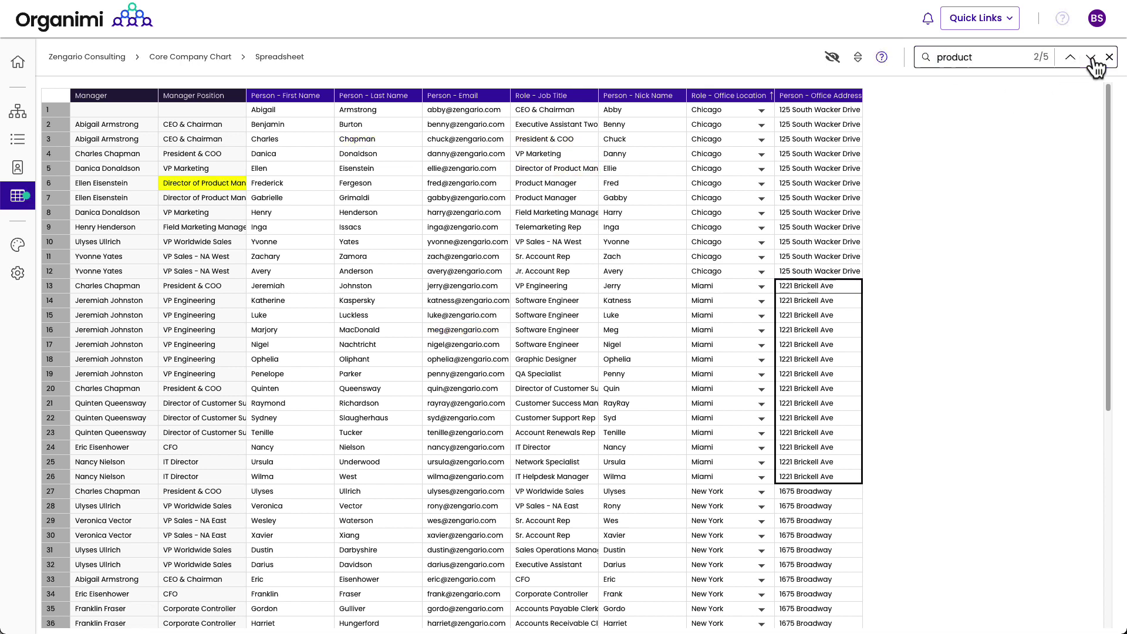
left_click(1091, 57)
left_click(1091, 57)
left_click(1091, 57)
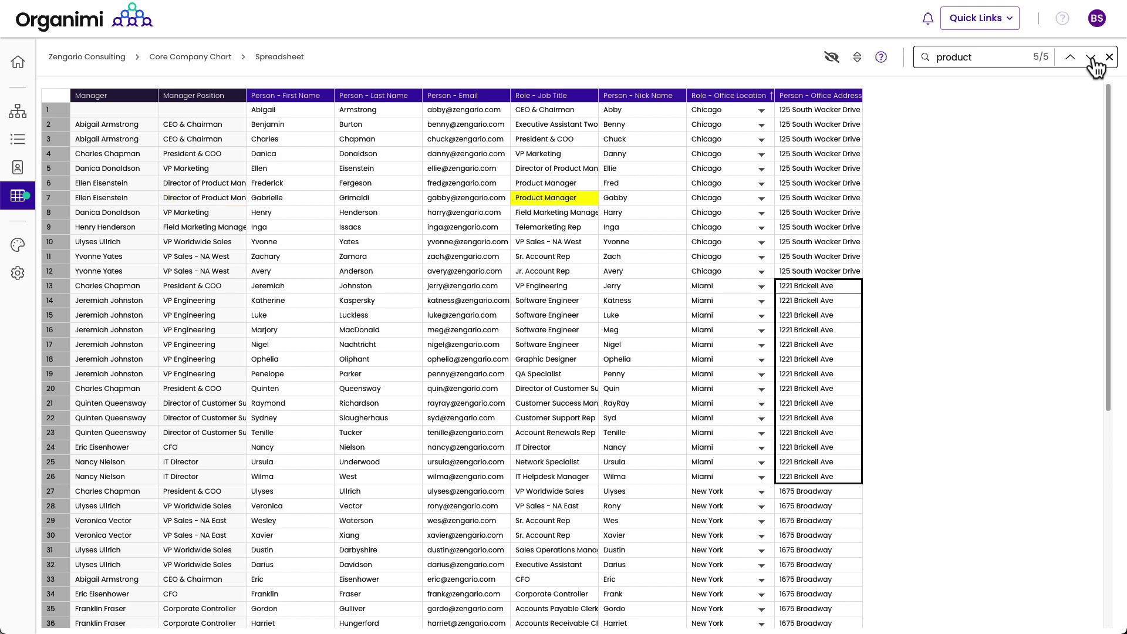
scroll(1039, 191, "down", 6)
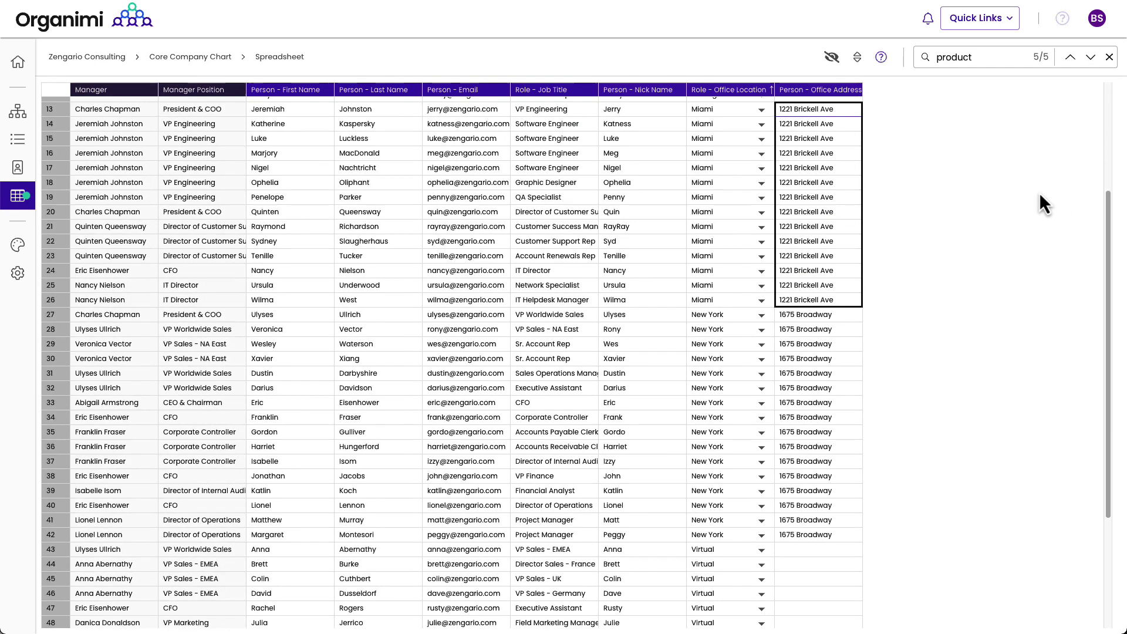
Step: In chart view, expand the Director of Customer Support's three direct reports, then cancel a new role
left_click(16, 115)
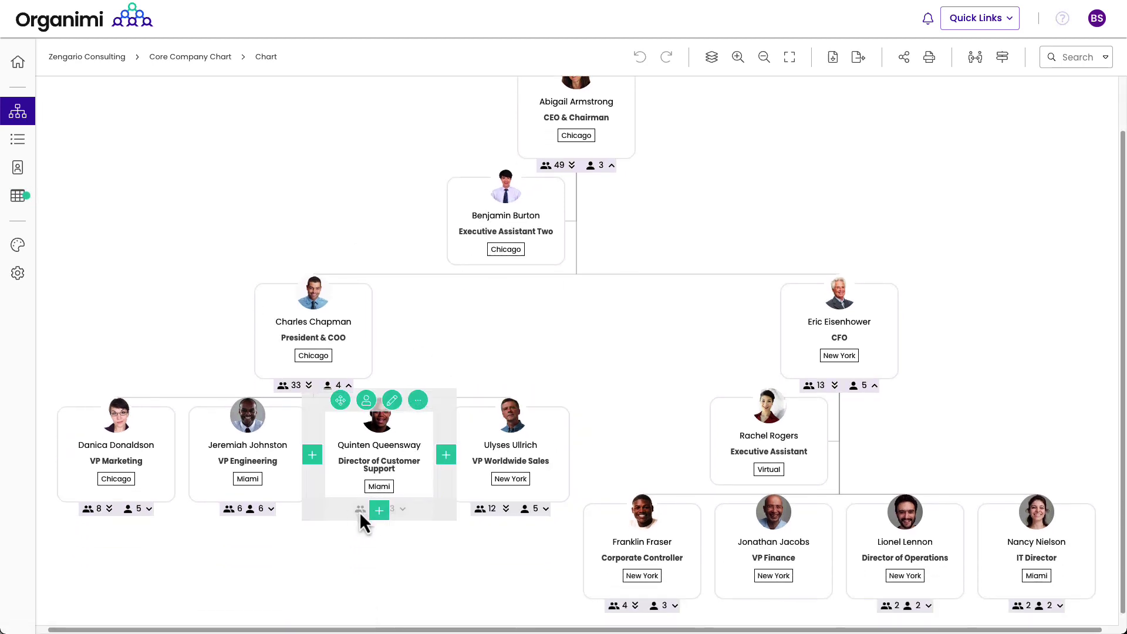
left_click(368, 510)
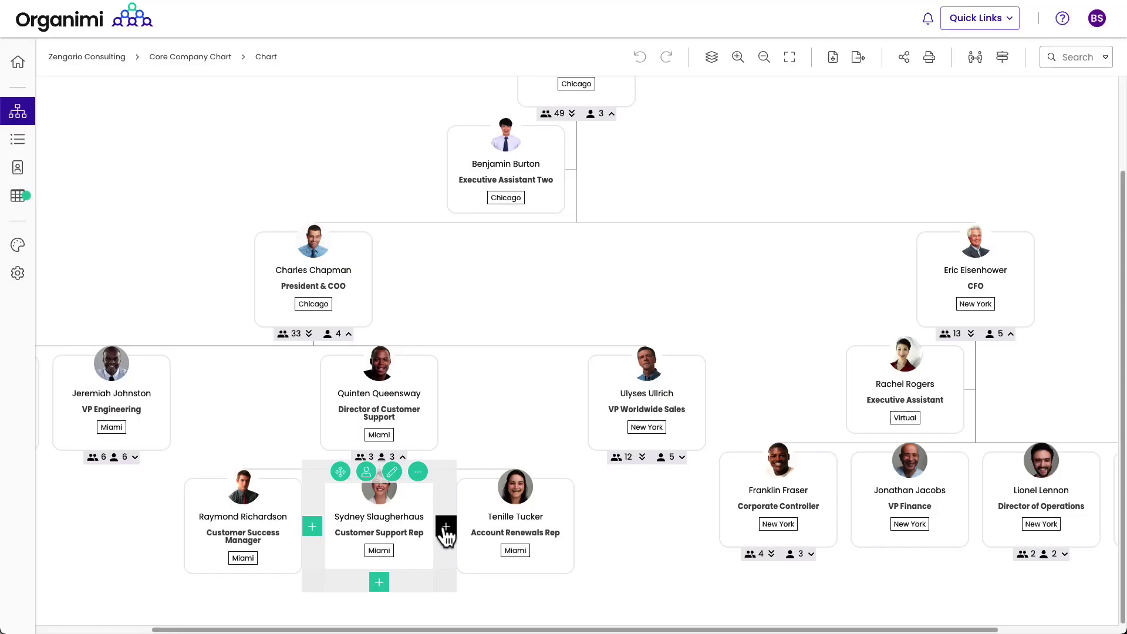
left_click(445, 527)
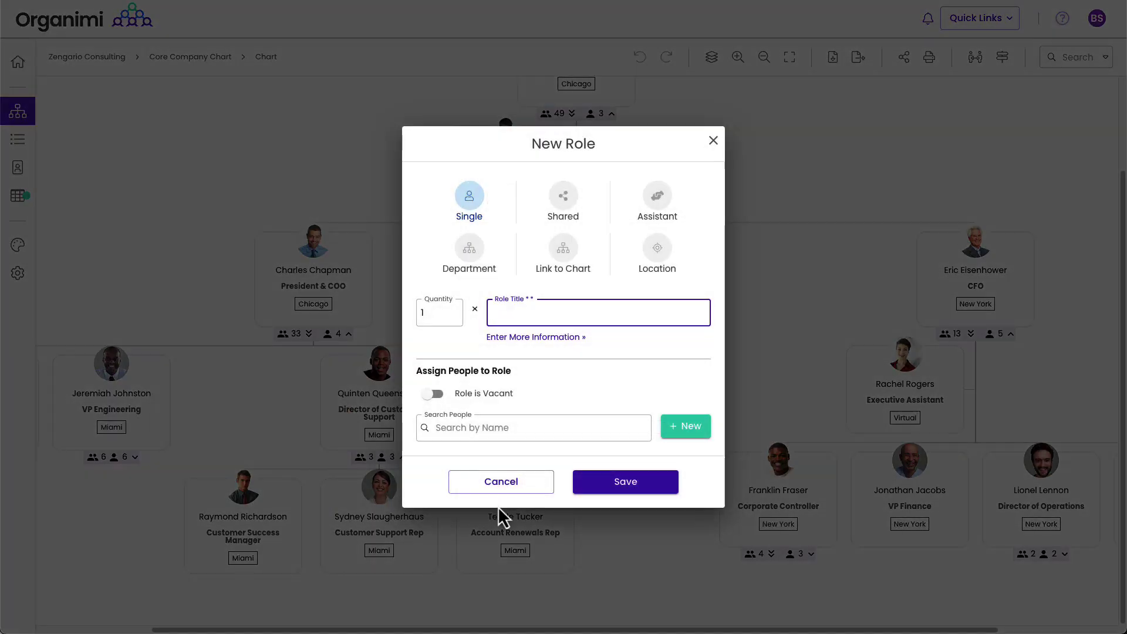
left_click(492, 493)
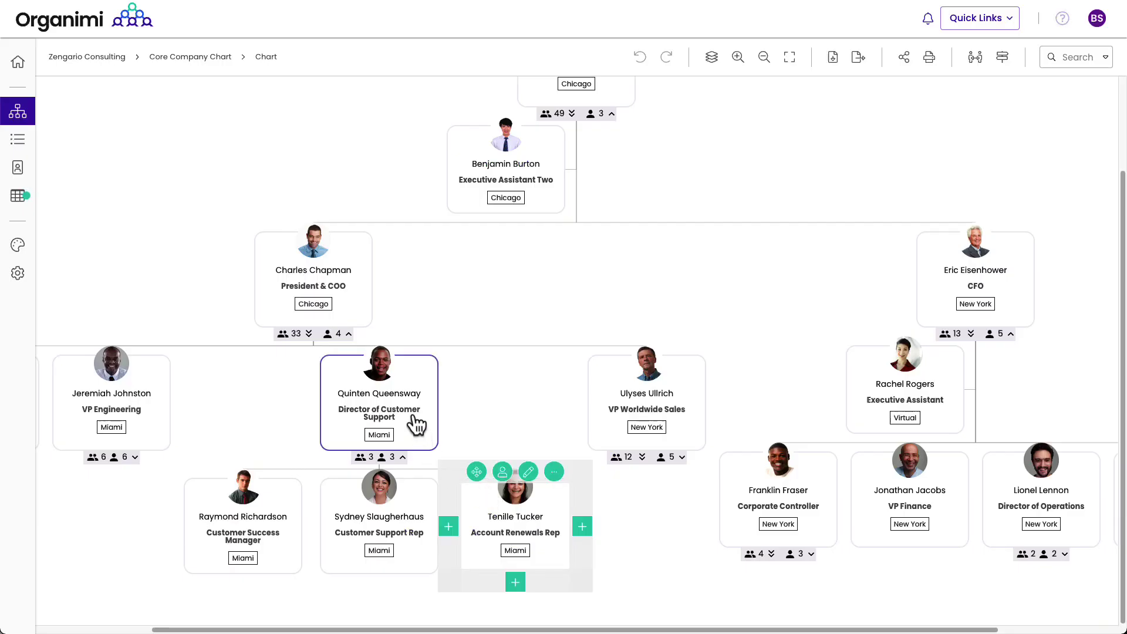
Step: Back in the spreadsheet, set the sort column to None to restore the original row order
left_click(16, 204)
scroll(146, 242, "down", 6)
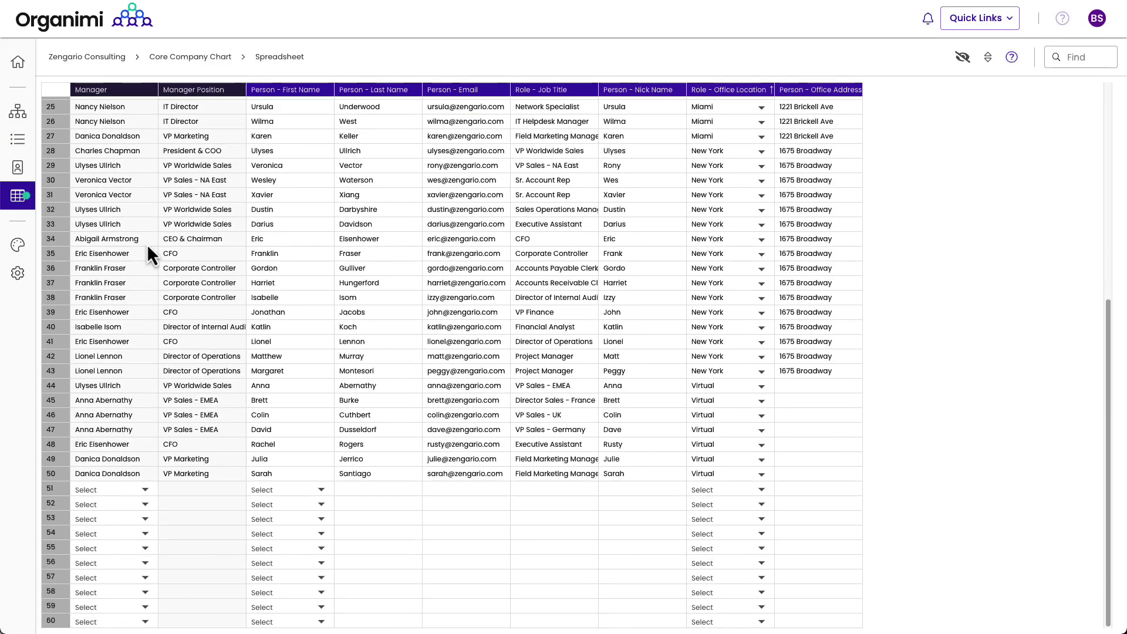
scroll(147, 244, "up", 2)
scroll(148, 244, "up", 2)
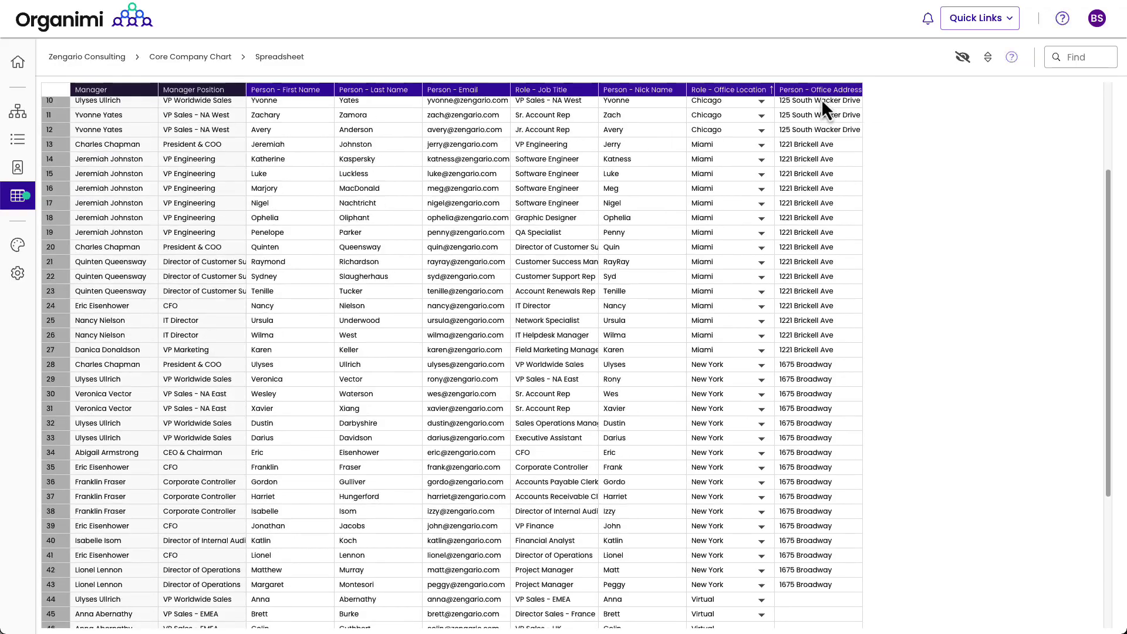
left_click(989, 57)
left_click(665, 305)
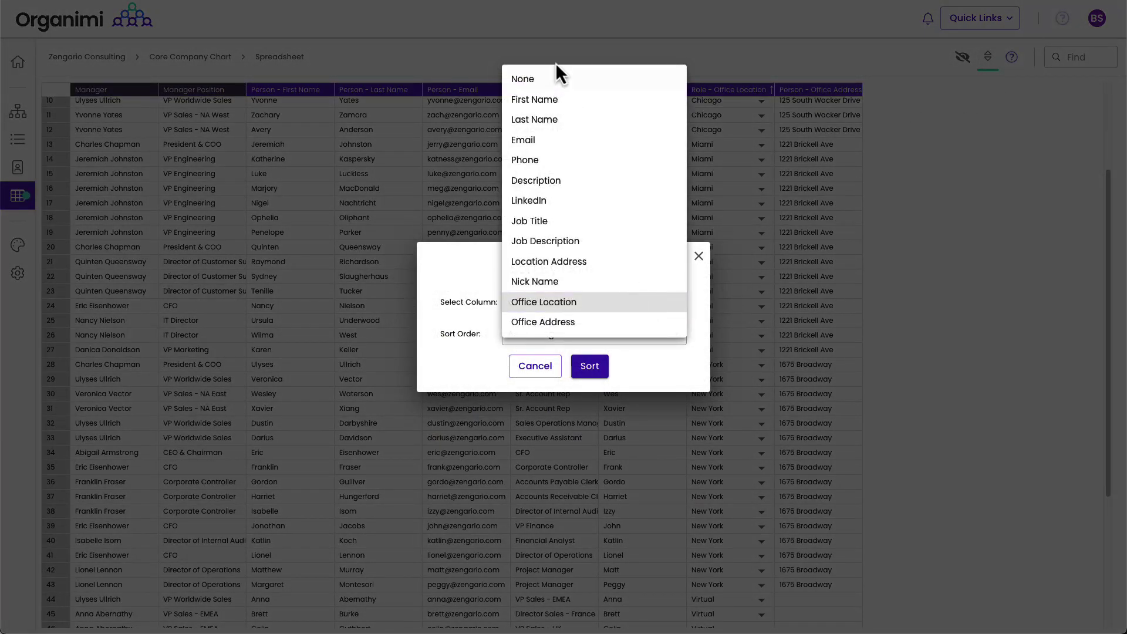
left_click(555, 78)
left_click(584, 364)
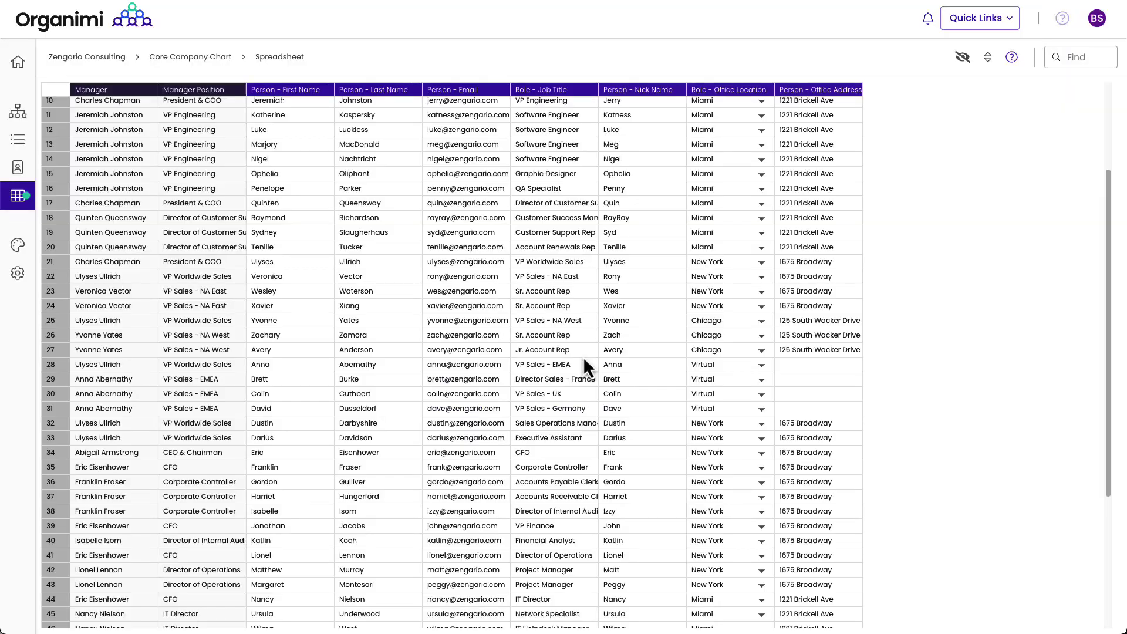
Step: Make the Director of Customer Support the manager of the new row 51
scroll(695, 318, "down", 4)
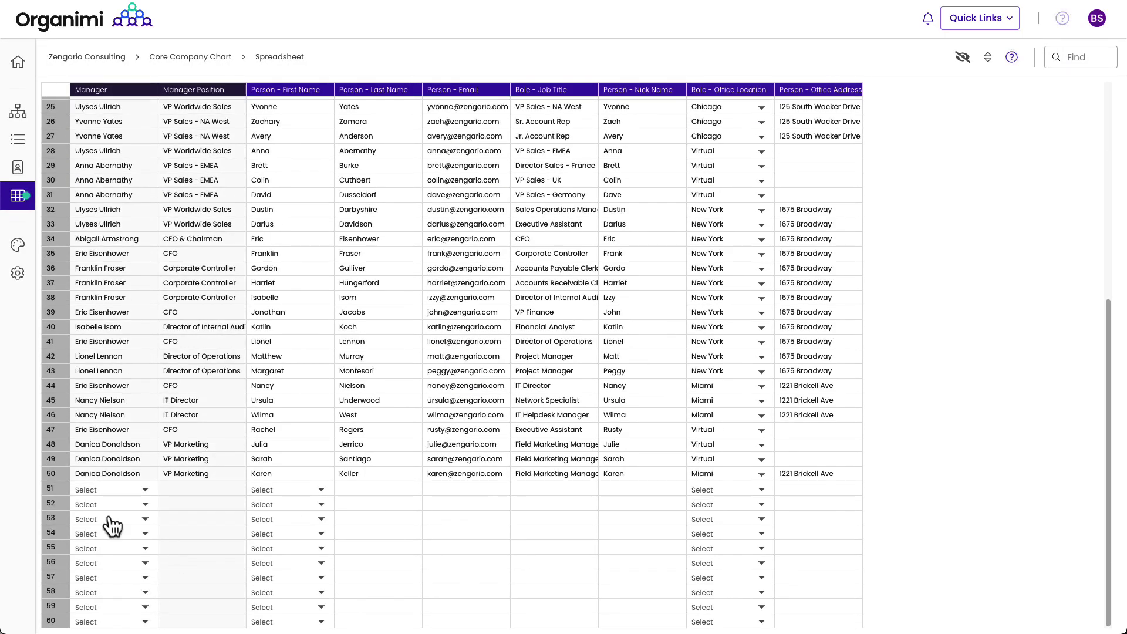
left_click(115, 491)
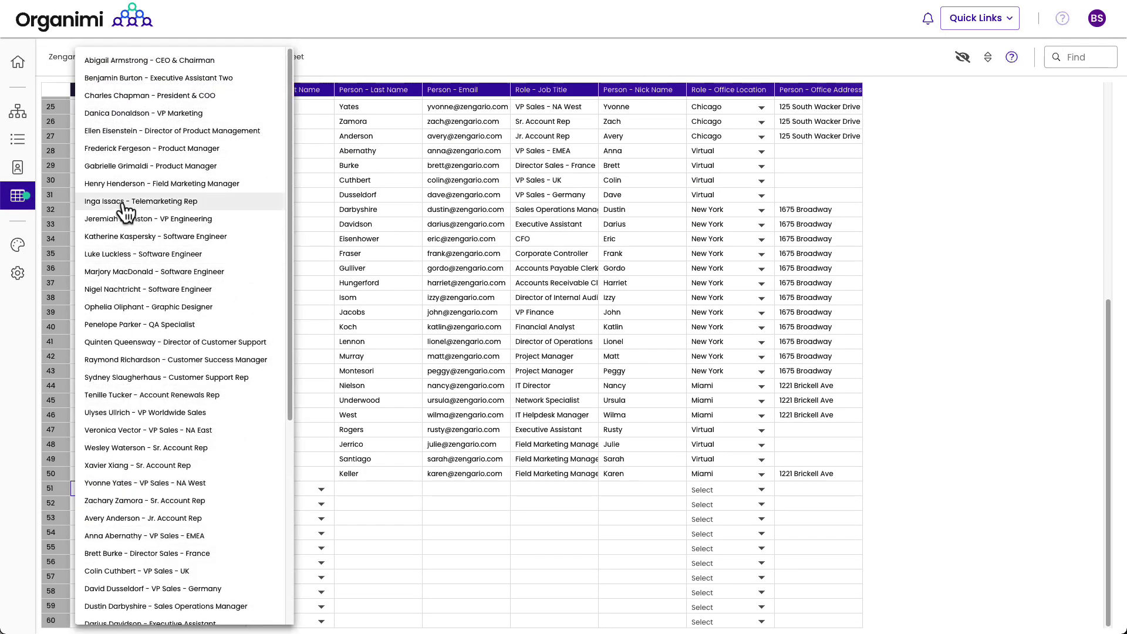
left_click(133, 343)
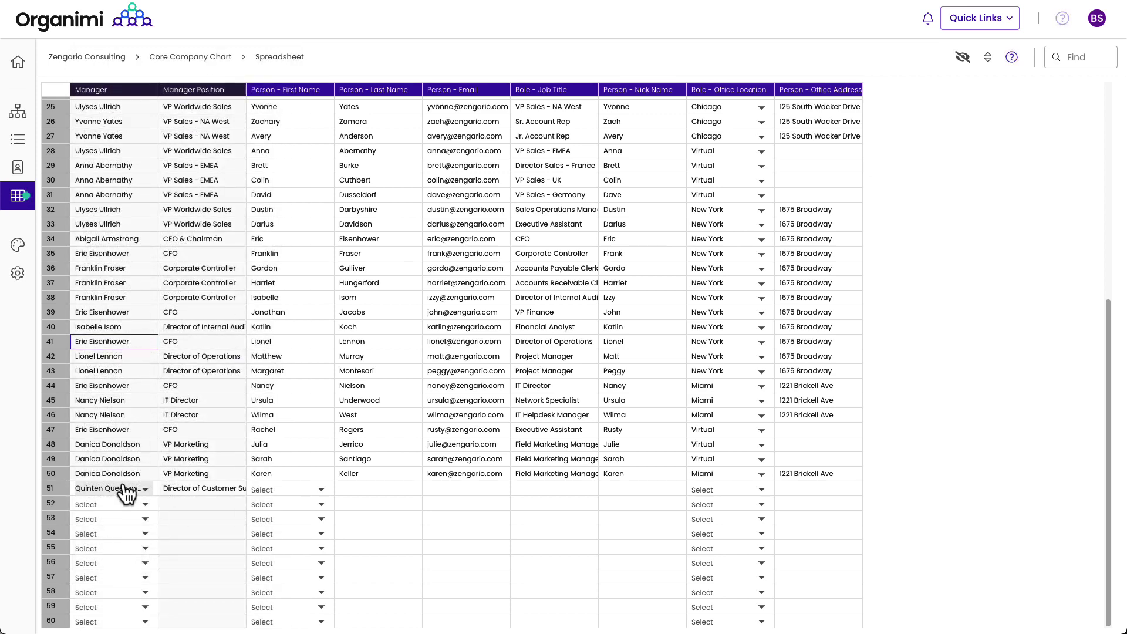
Step: Enter the new rep's first and last name in row 51, fixing a mistyped last name
left_click(288, 495)
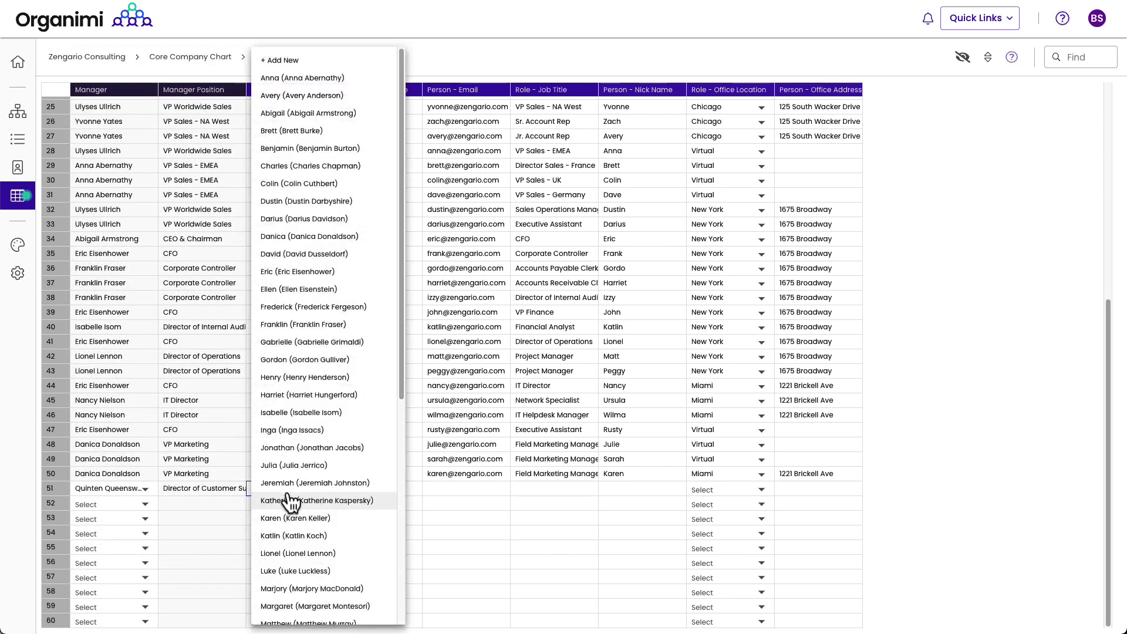
left_click(287, 59)
left_click(361, 486)
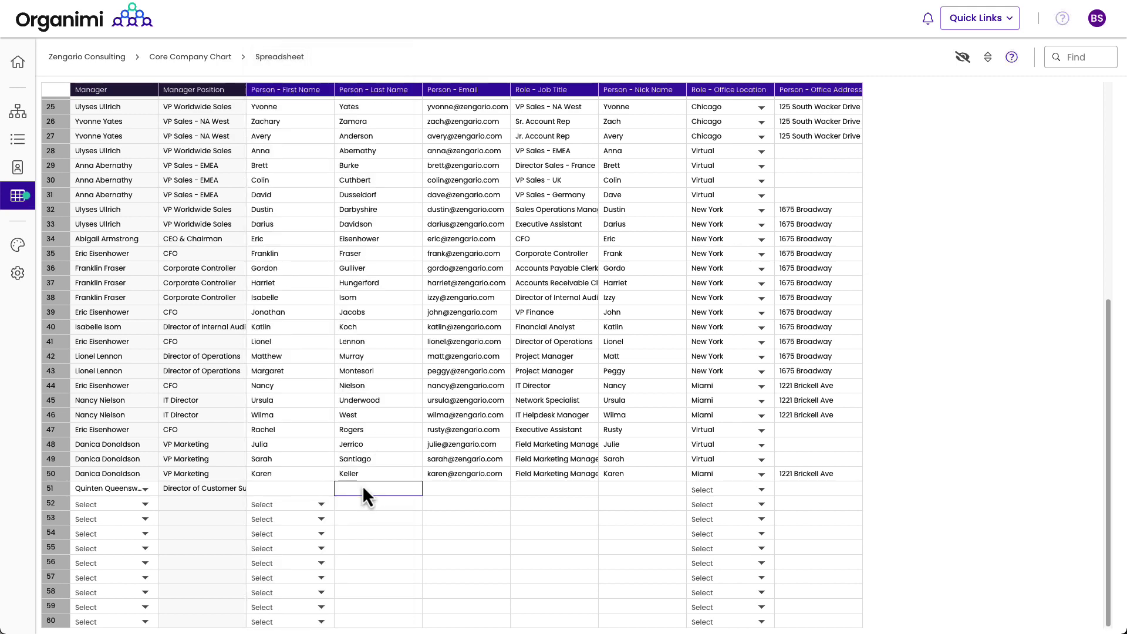
type("Sand")
double_click(351, 488)
key("BackSpace")
left_click(292, 492)
left_click(353, 489)
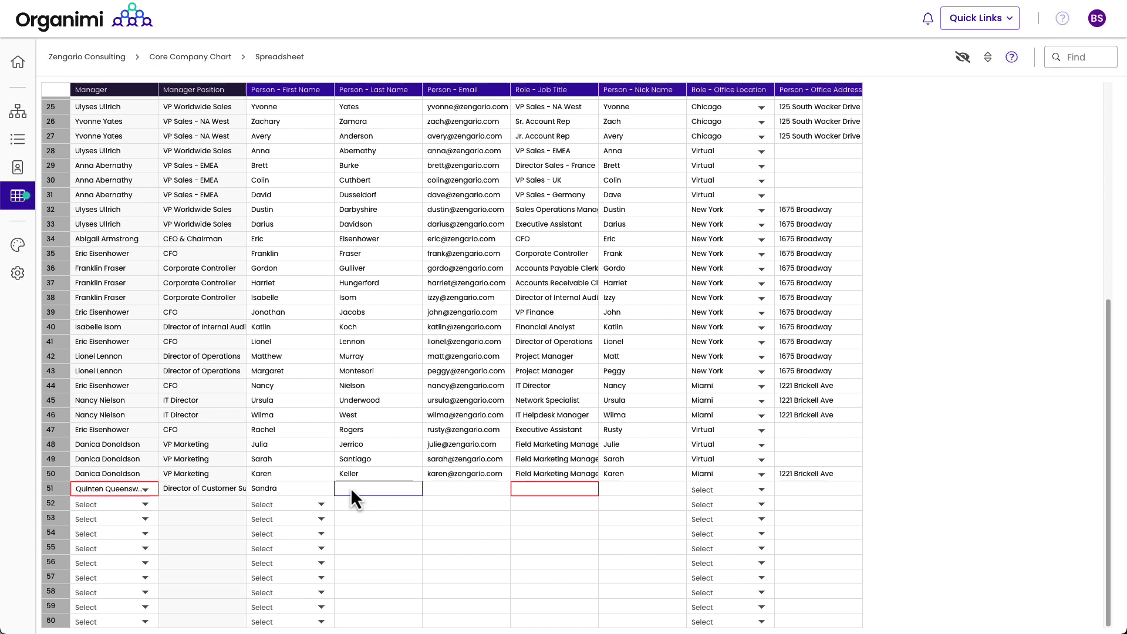
Step: Fill in the new rep's email address in row 51
left_click(447, 491)
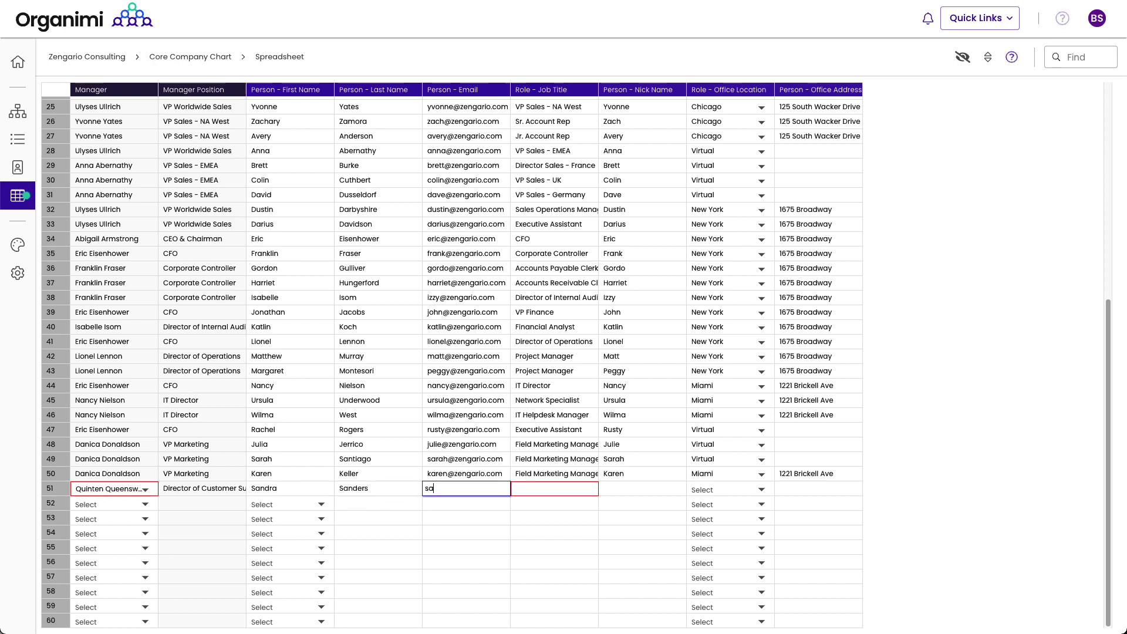
key("Tab")
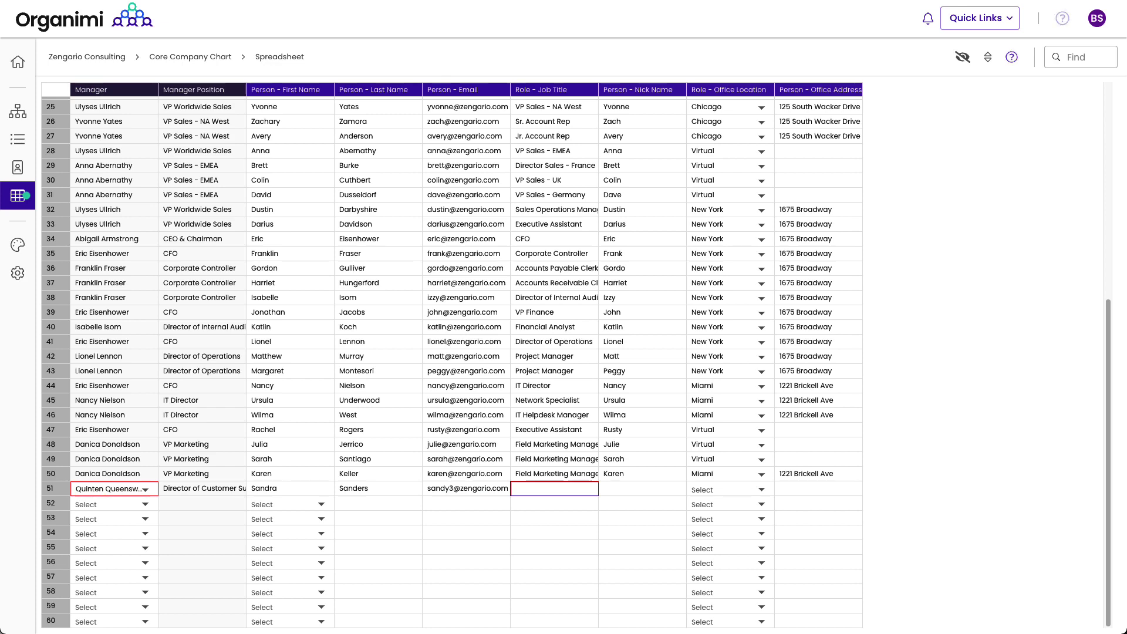
Step: Copy an existing 'Customer Support Rep' job title into row 51
scroll(561, 450, "up", 5)
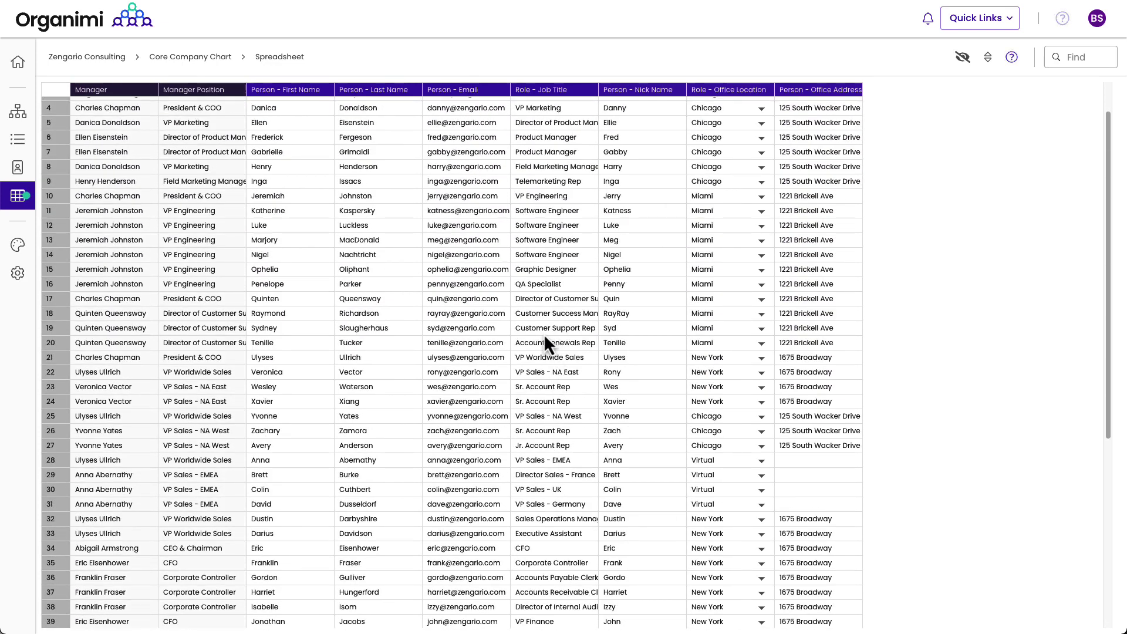
left_click(544, 331)
scroll(543, 334, "down", 5)
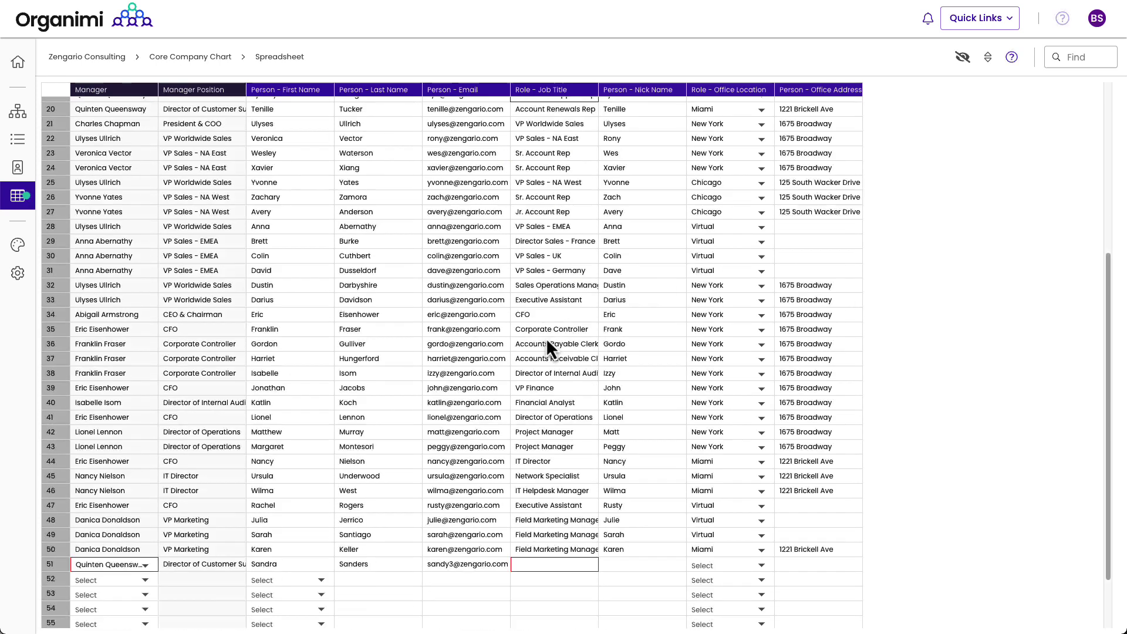
left_click(526, 523)
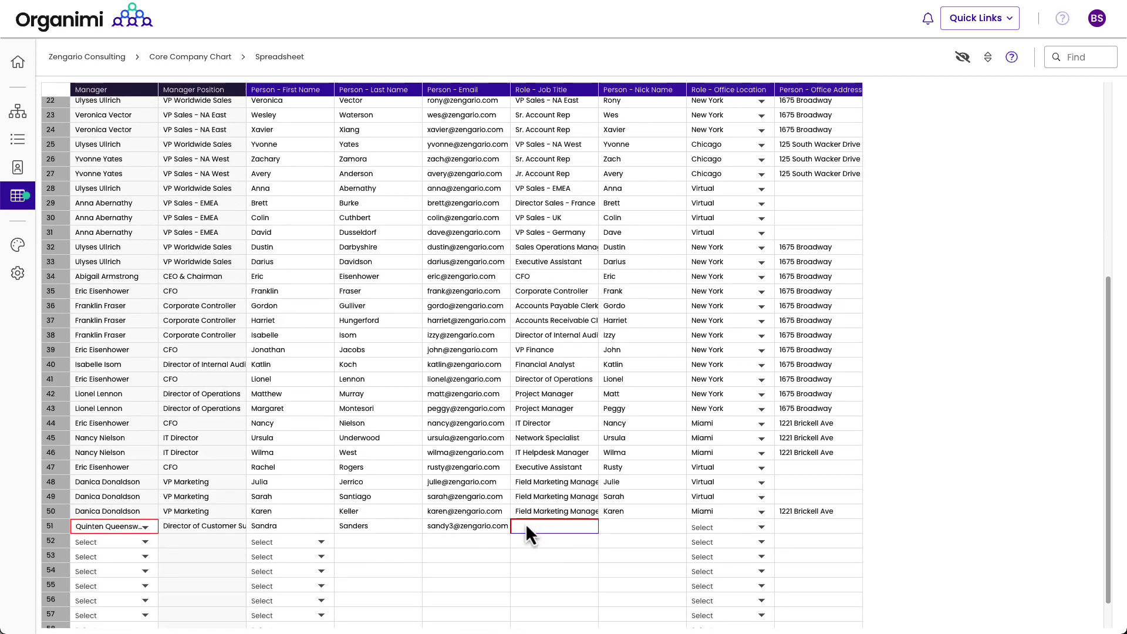
type("Customer Support Rep")
left_click(555, 566)
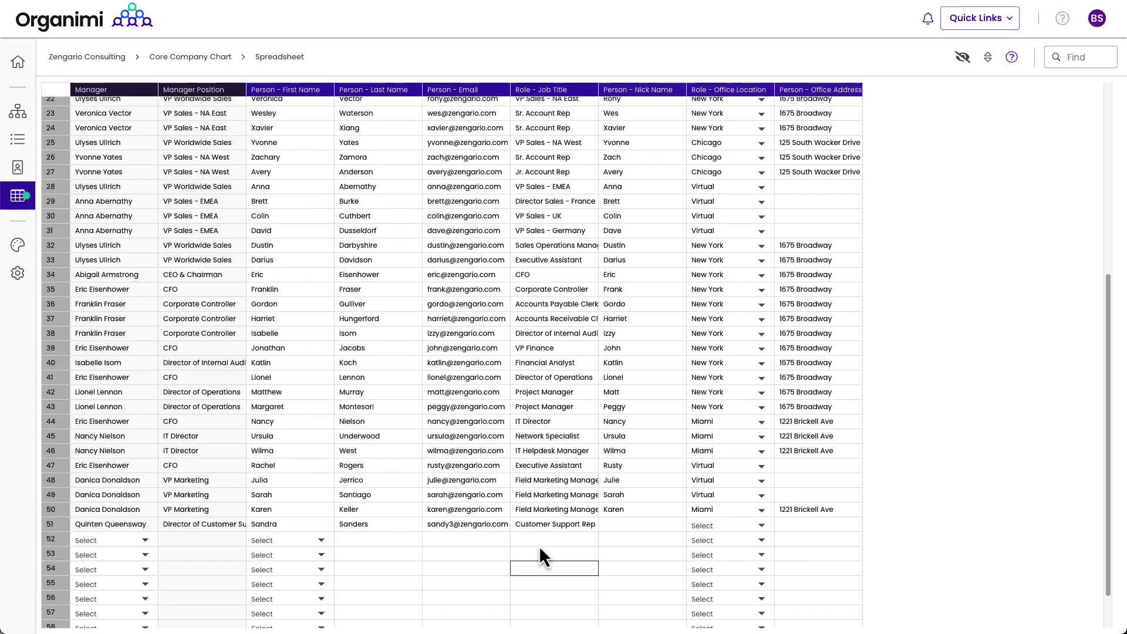
Step: On the chart, edit the new Customer Support Rep card's role so its office location is Miami
scroll(515, 549, "up", 2)
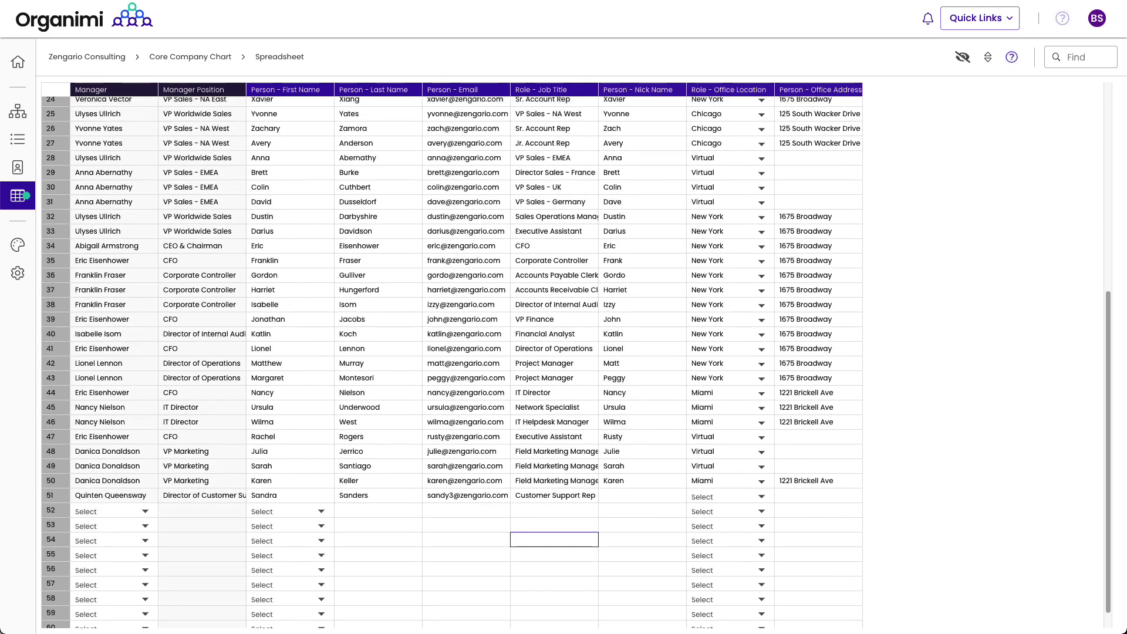
left_click(17, 112)
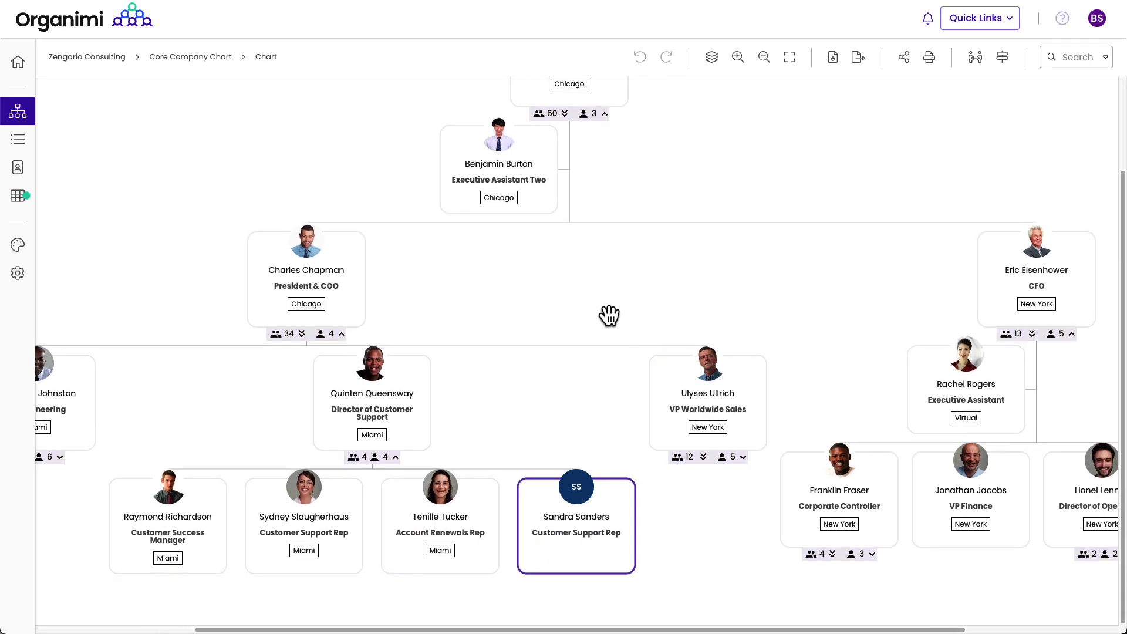
mouse_move(582, 534)
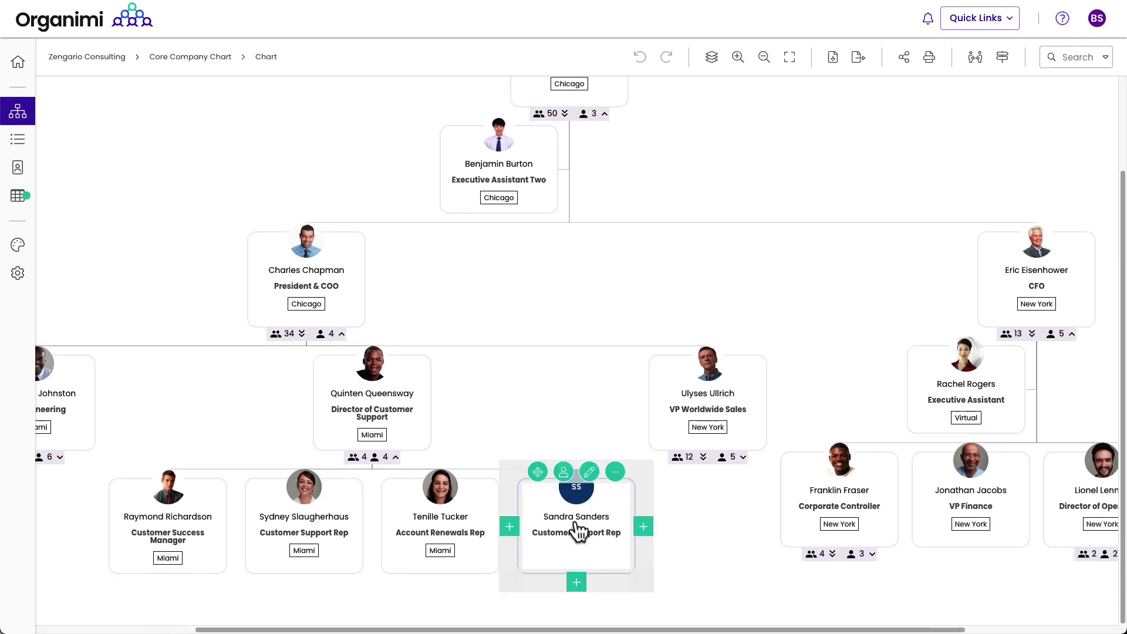
left_click(615, 472)
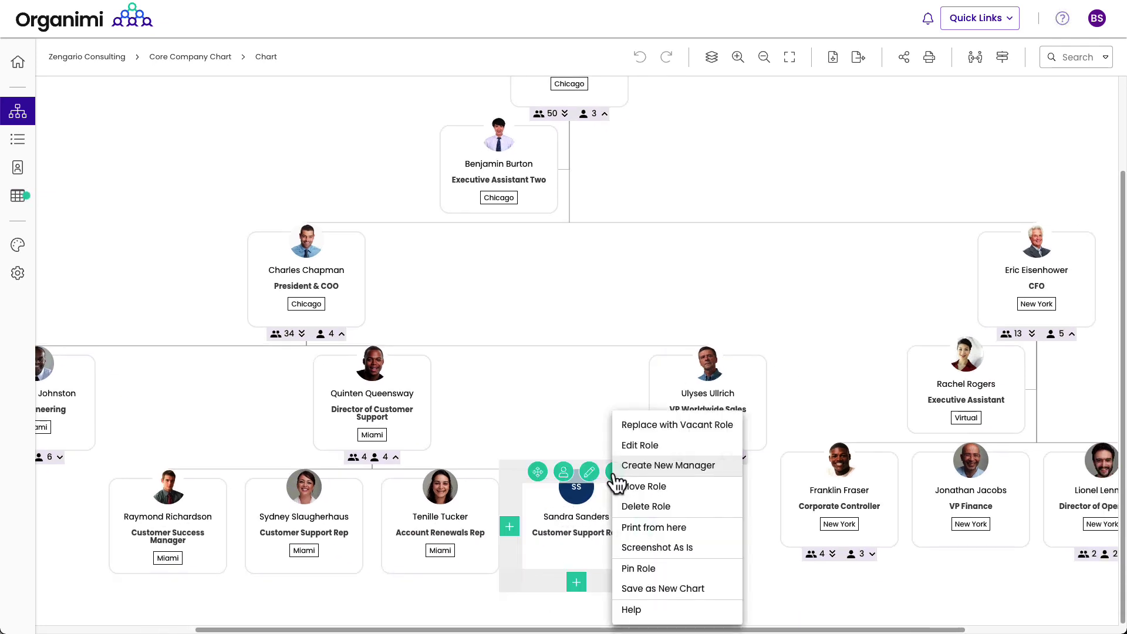
left_click(640, 447)
left_click(473, 259)
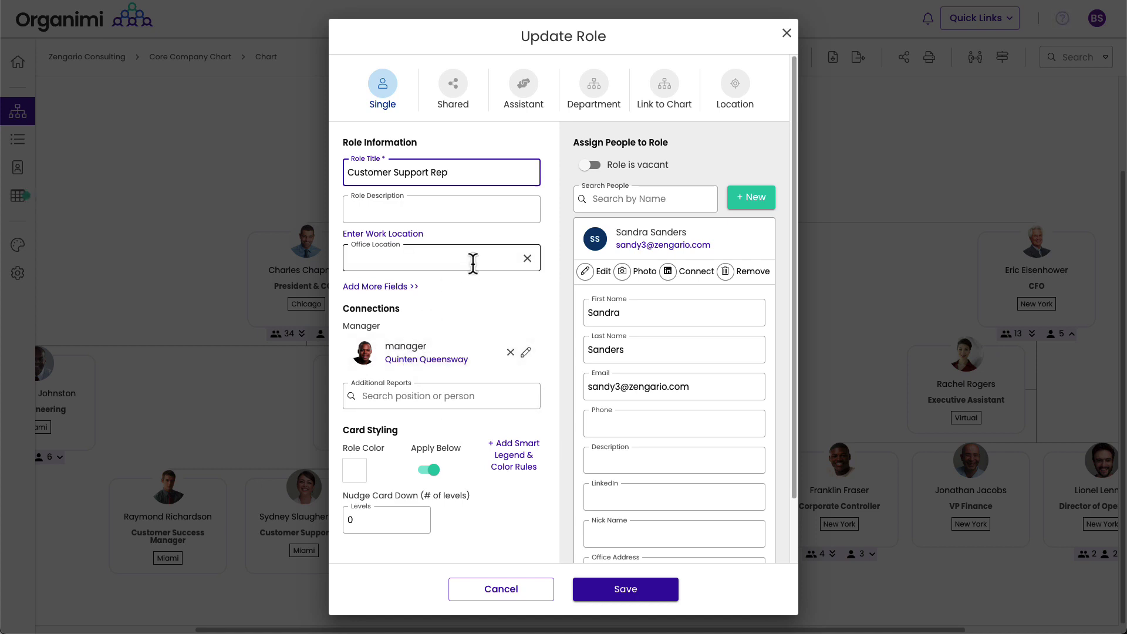
left_click(376, 309)
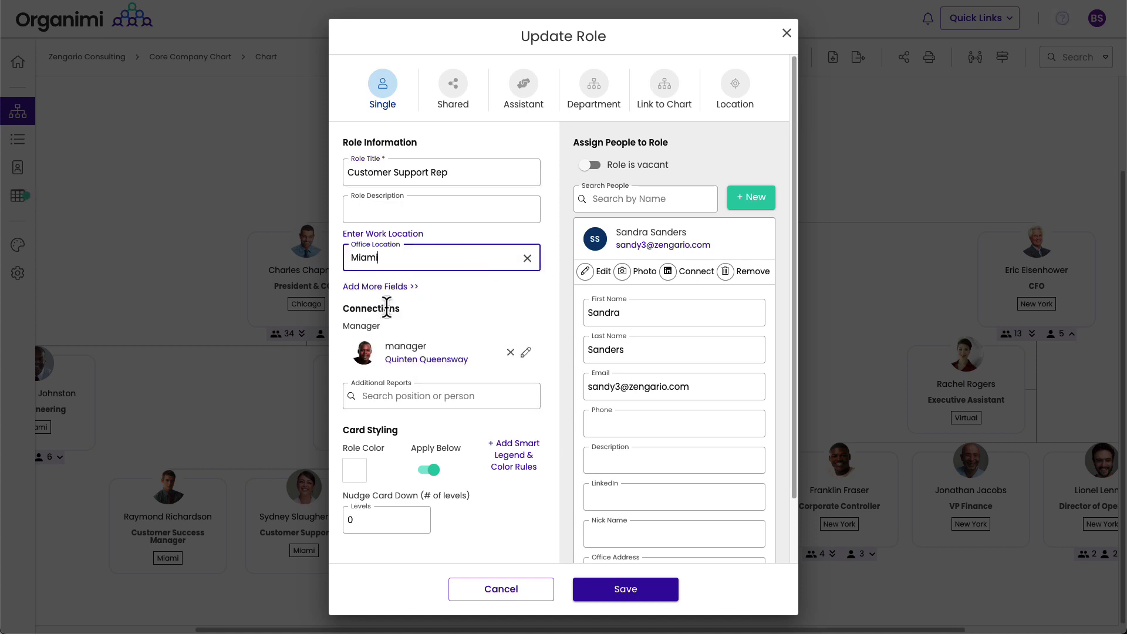
left_click(611, 598)
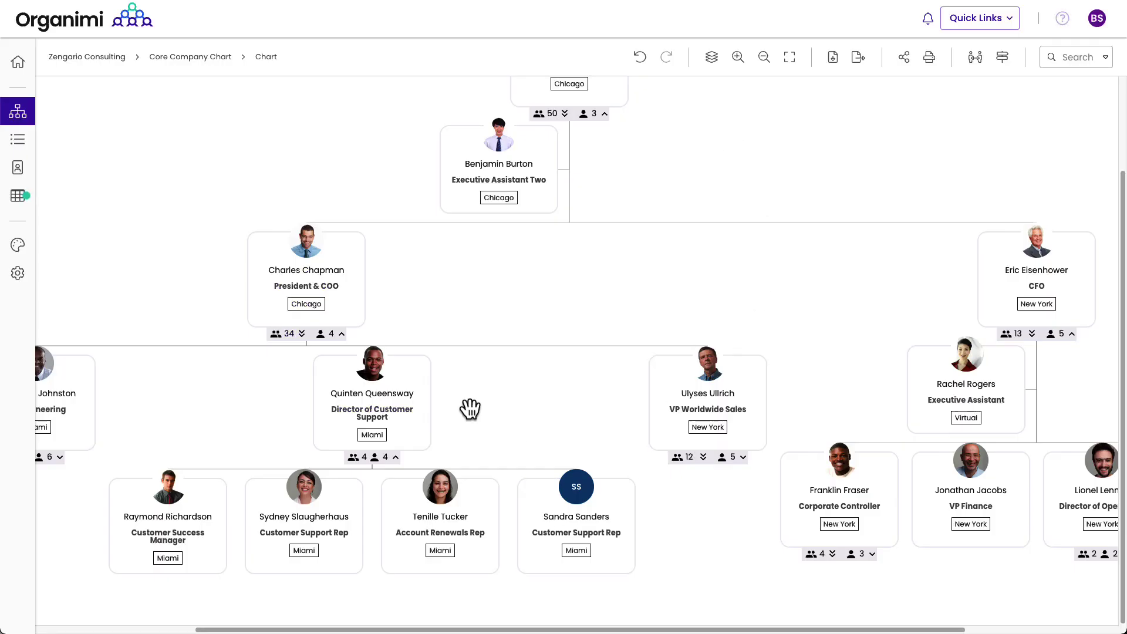
Step: Copy the office address 1221 Brickell Ave from row 50 into row 51 in the spreadsheet
left_click(16, 197)
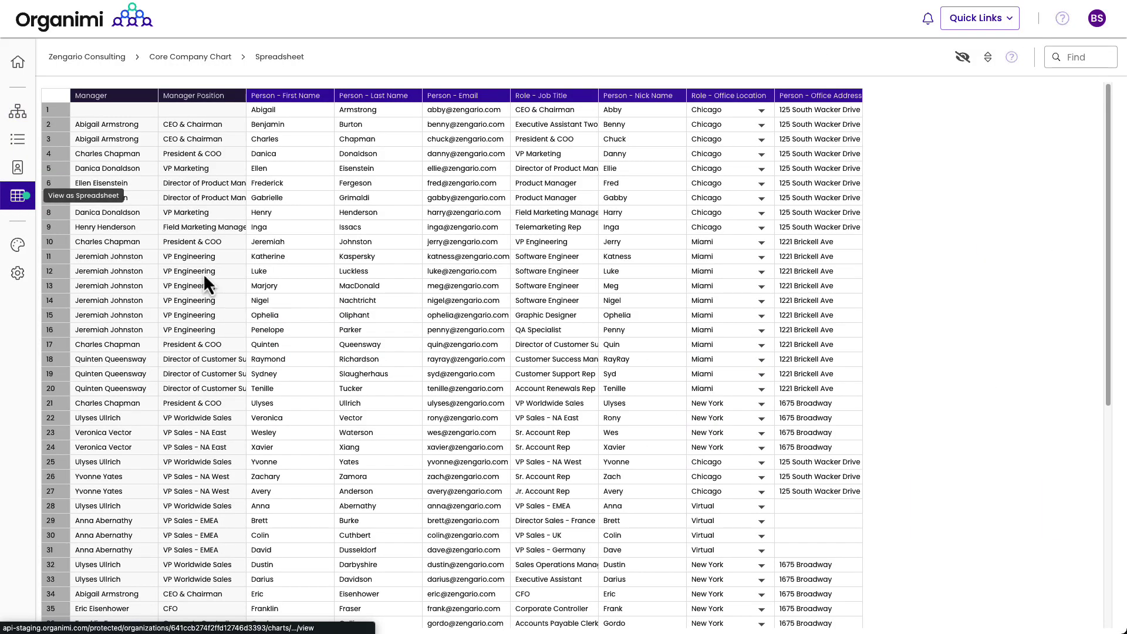
scroll(455, 329, "down", 6)
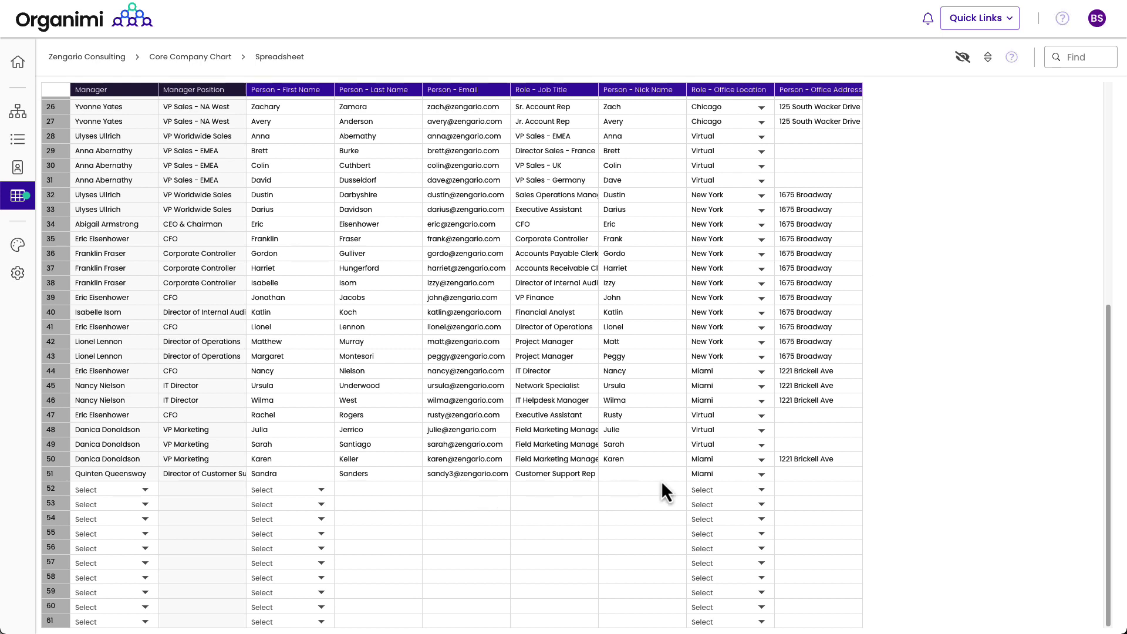
left_click(809, 462)
key("ctrl+c")
left_click(795, 477)
key("ctrl+v")
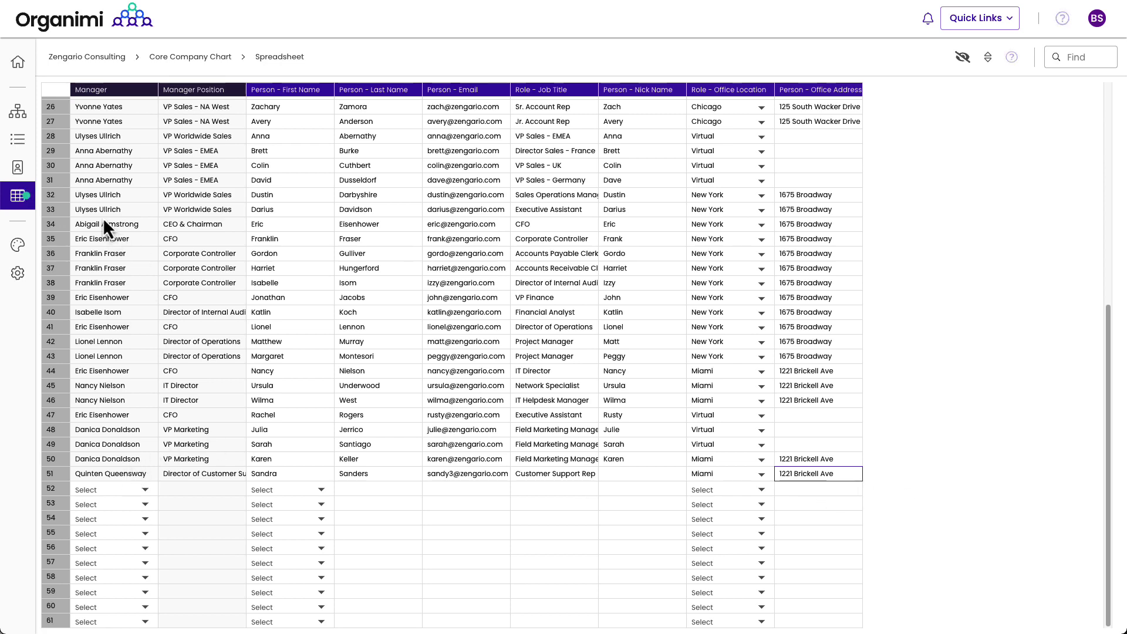
left_click(21, 113)
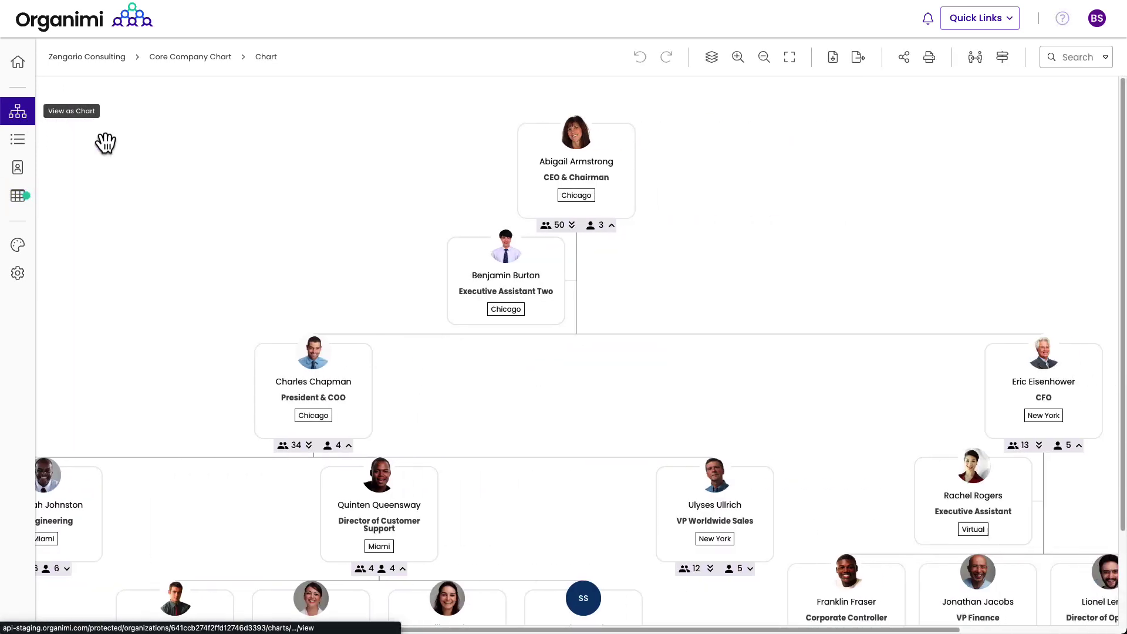
left_click(19, 206)
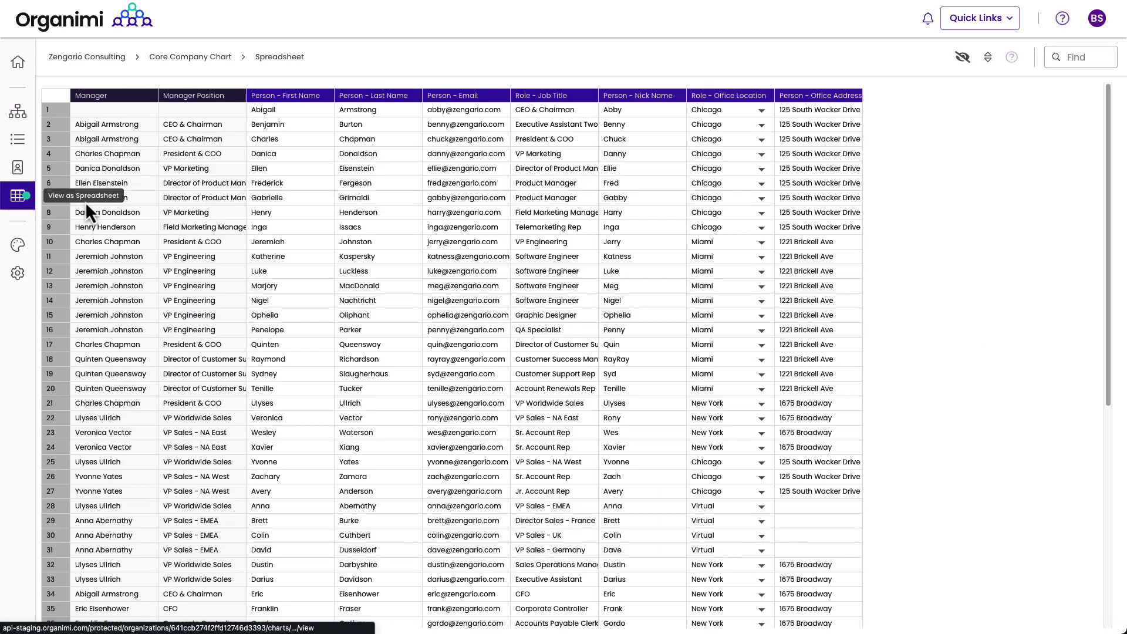